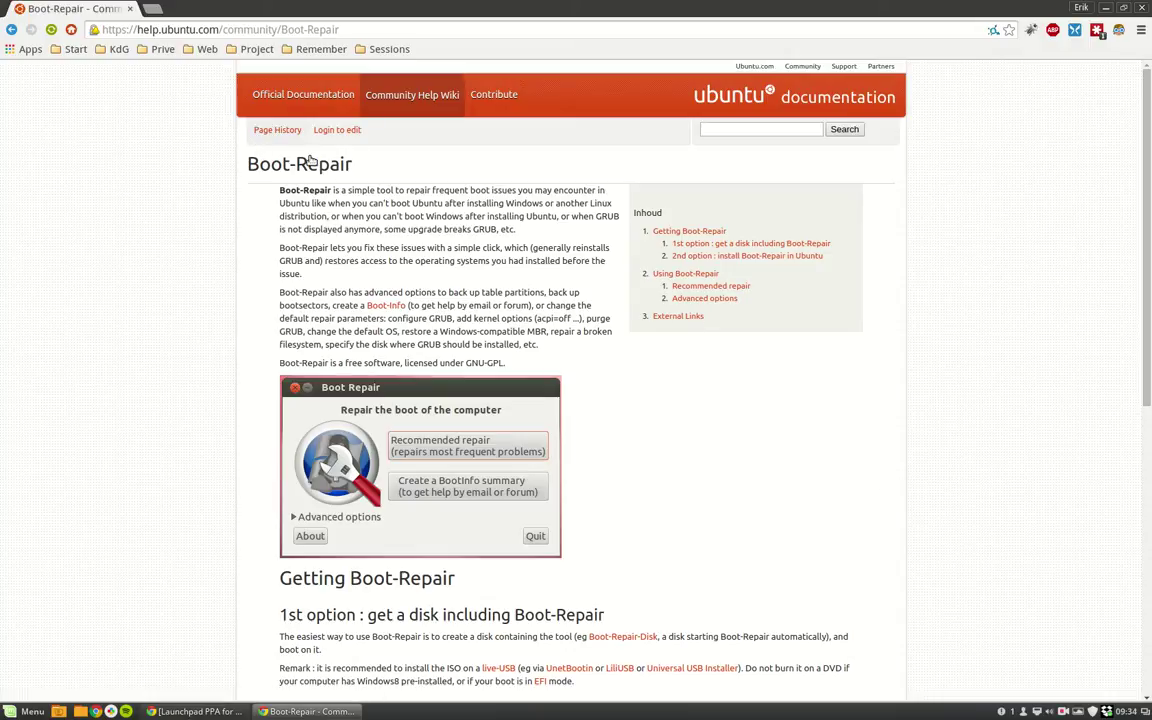
Step: Select the three Boot-Repair install commands under the help page's '2nd option' section
click(380, 33)
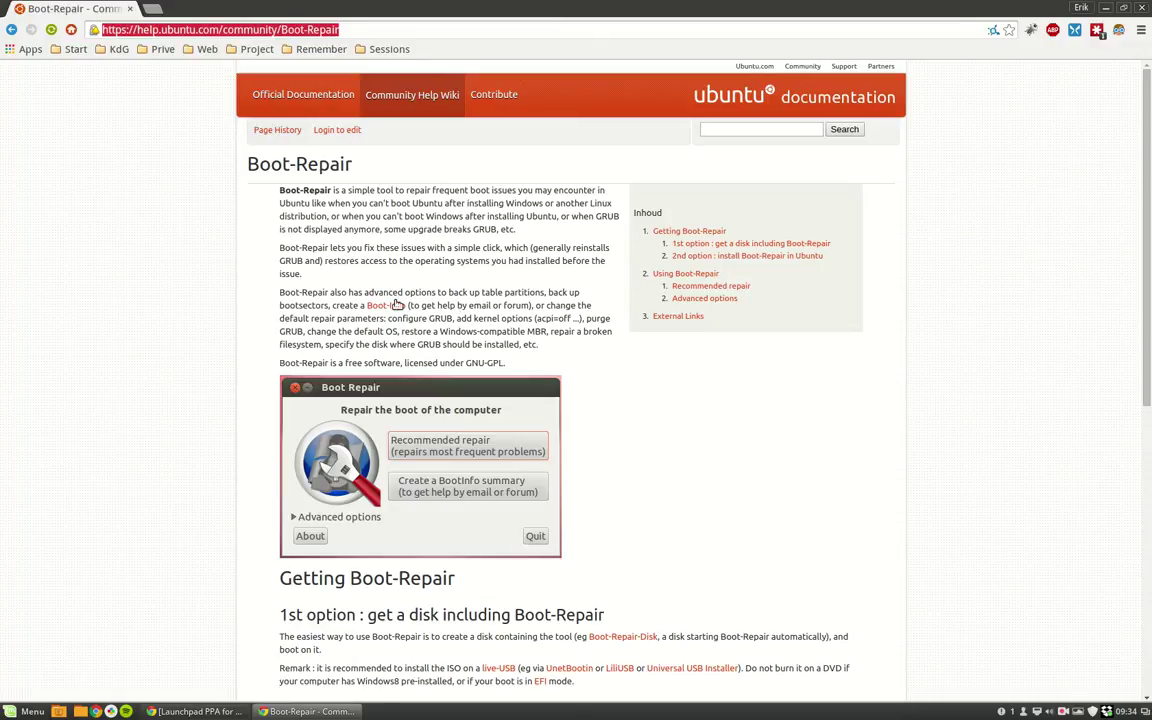
scroll(735, 273, down, 3)
scroll(735, 250, down, 3)
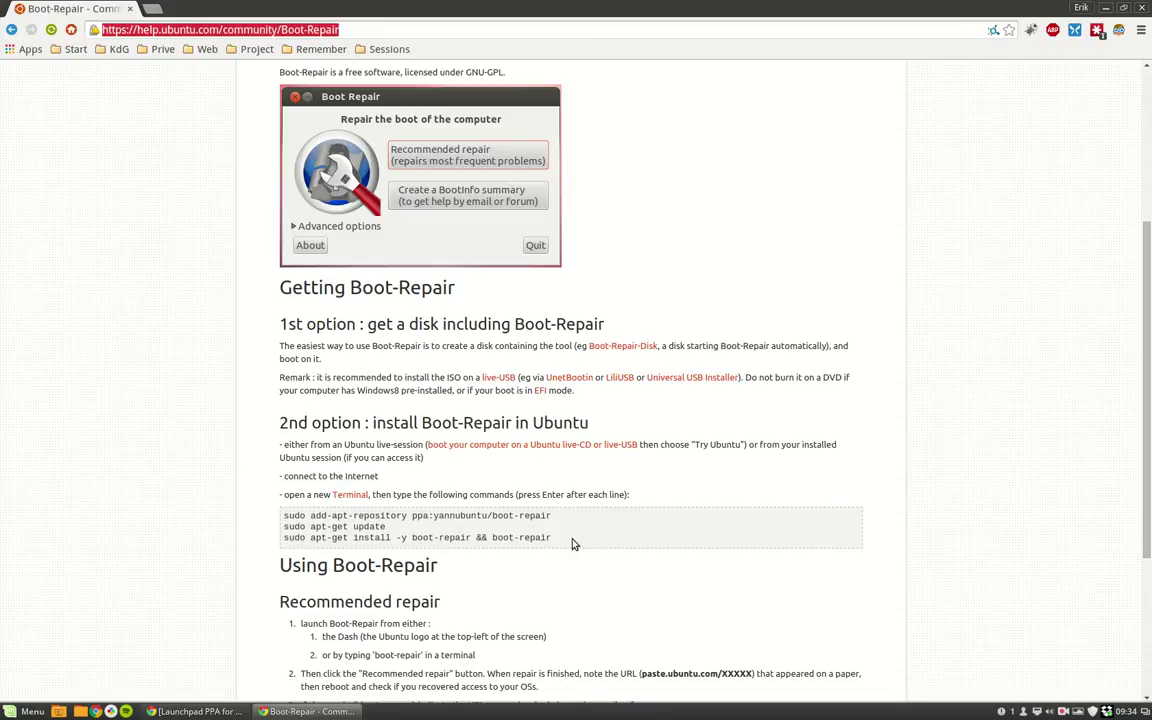
drag(573, 542, 284, 519)
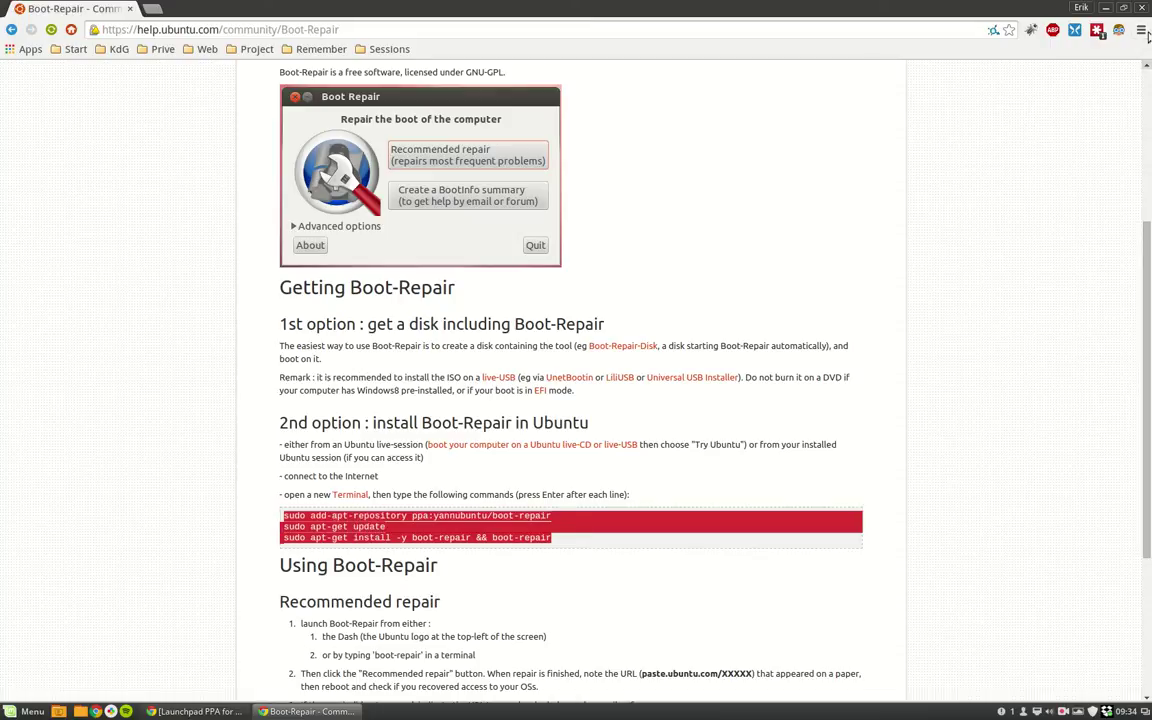
Step: Minimise all windows and create an empty document named 'boot repair' on the desktop
key(super+d)
right_click(488, 208)
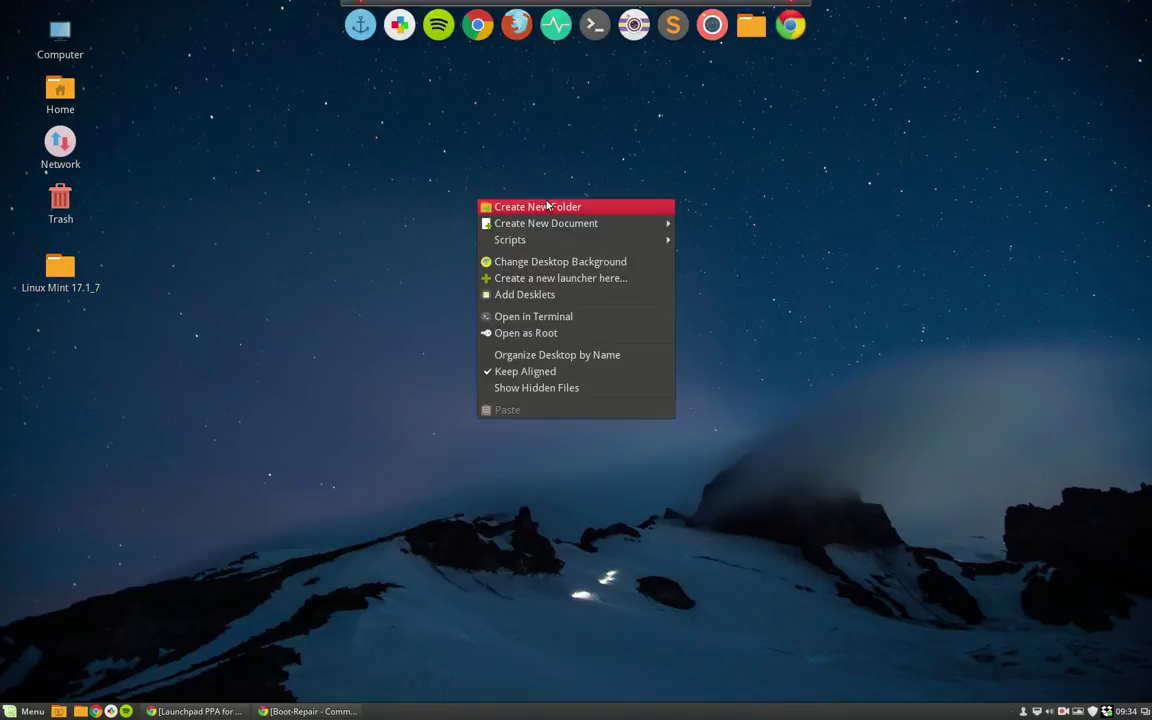
mouse_move(520, 223)
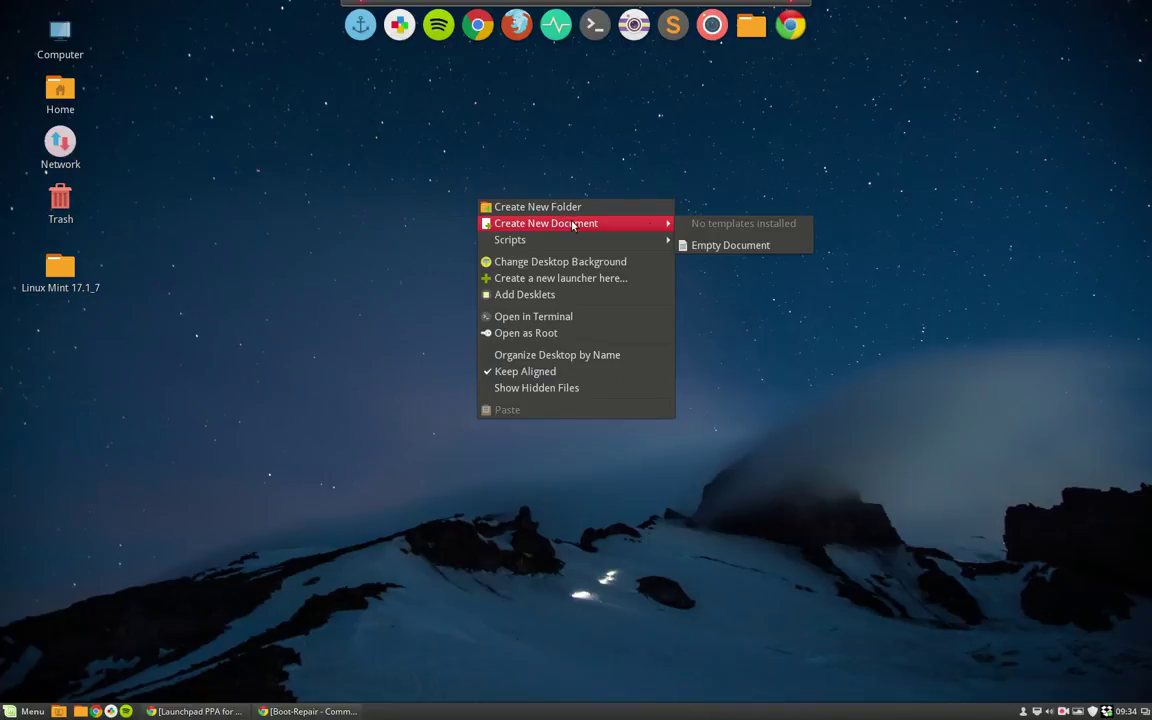
click(739, 247)
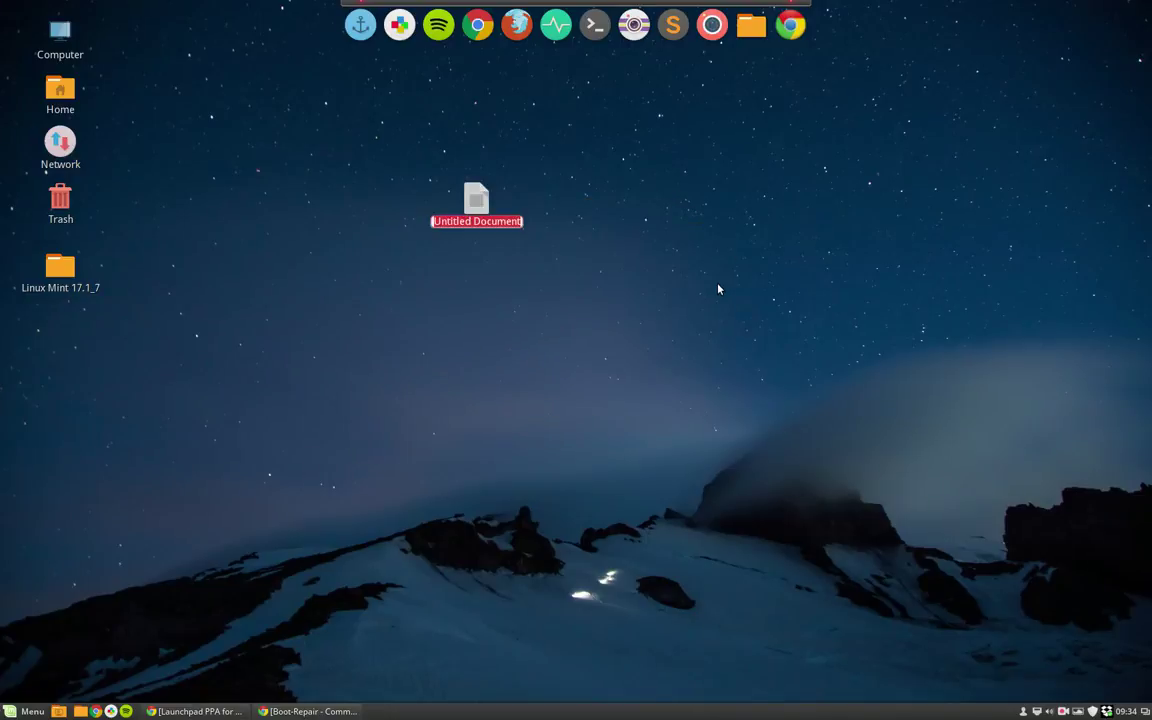
text(boot rep)
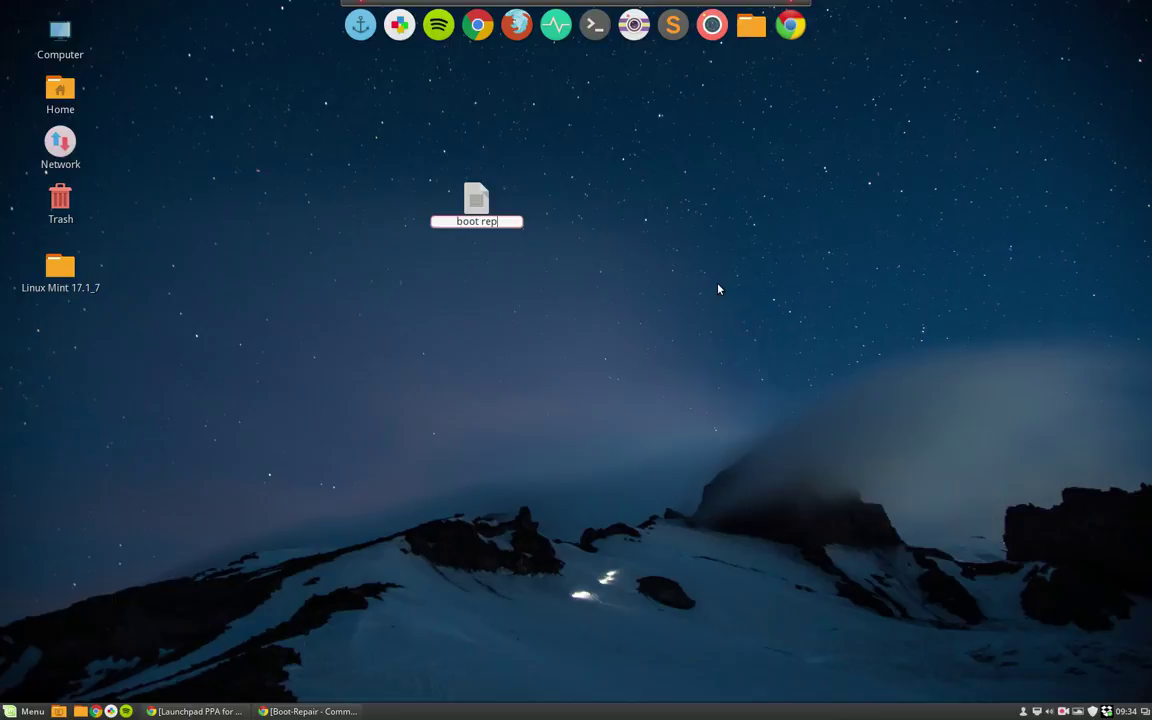
text(air)
key(Return)
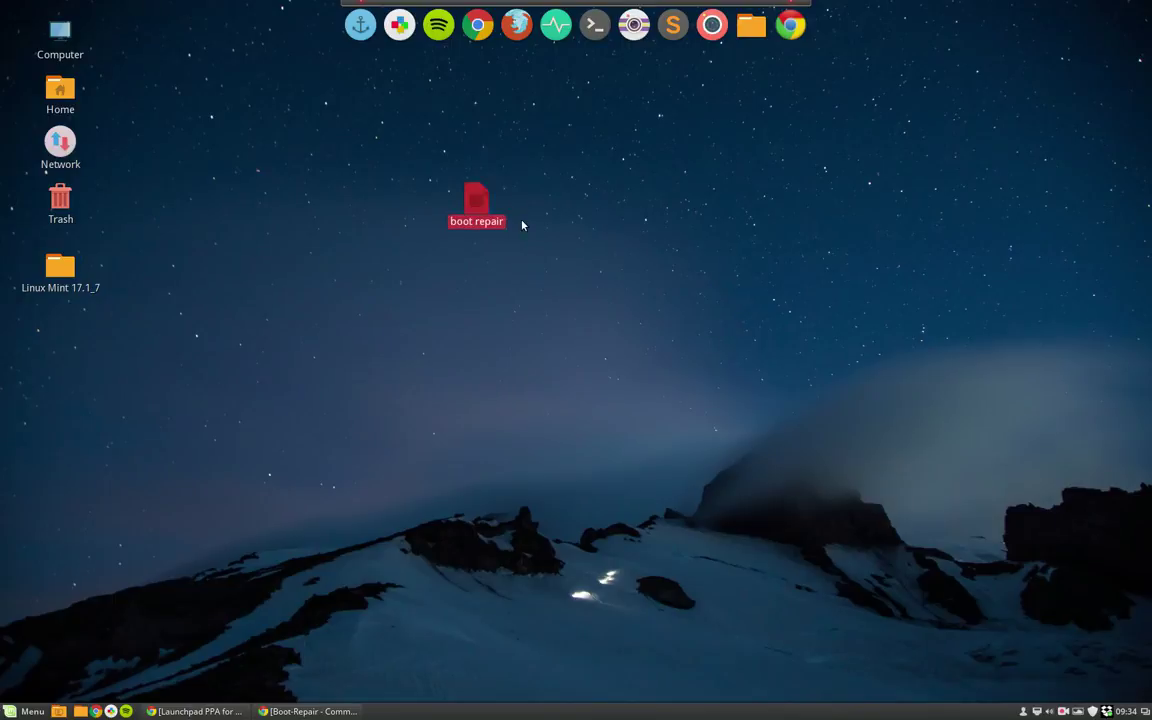
Step: Open 'boot repair' in gedit and paste in the three install commands
double_click(467, 207)
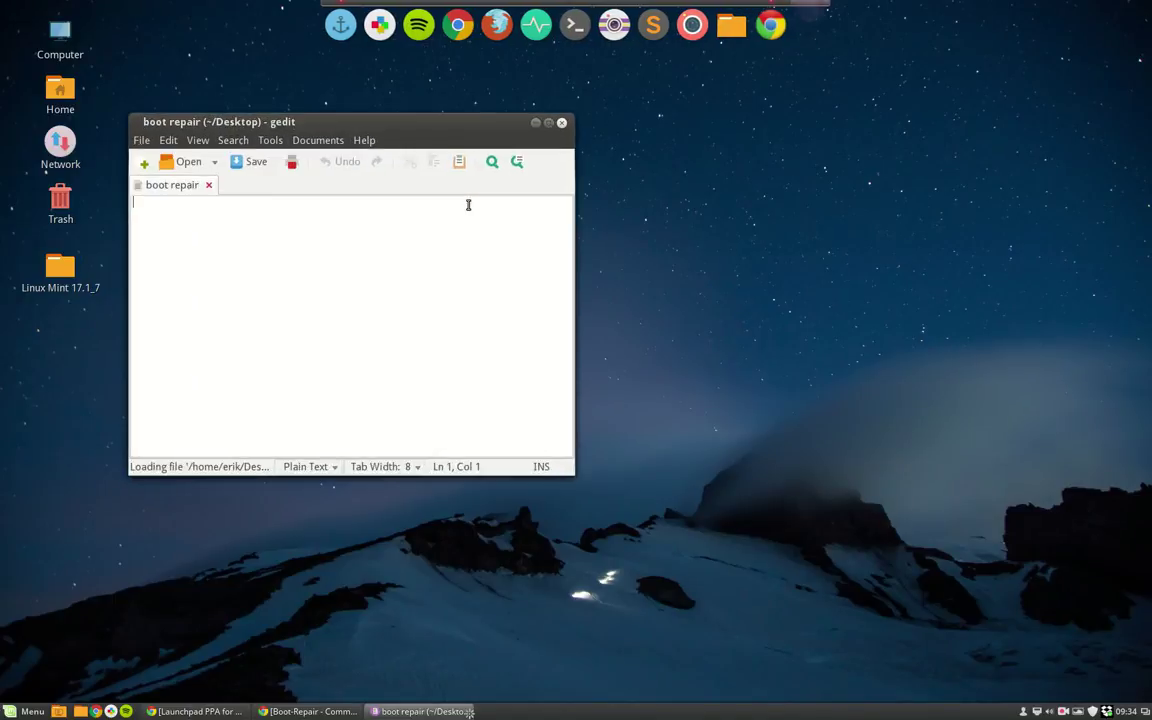
right_click(225, 233)
click(255, 317)
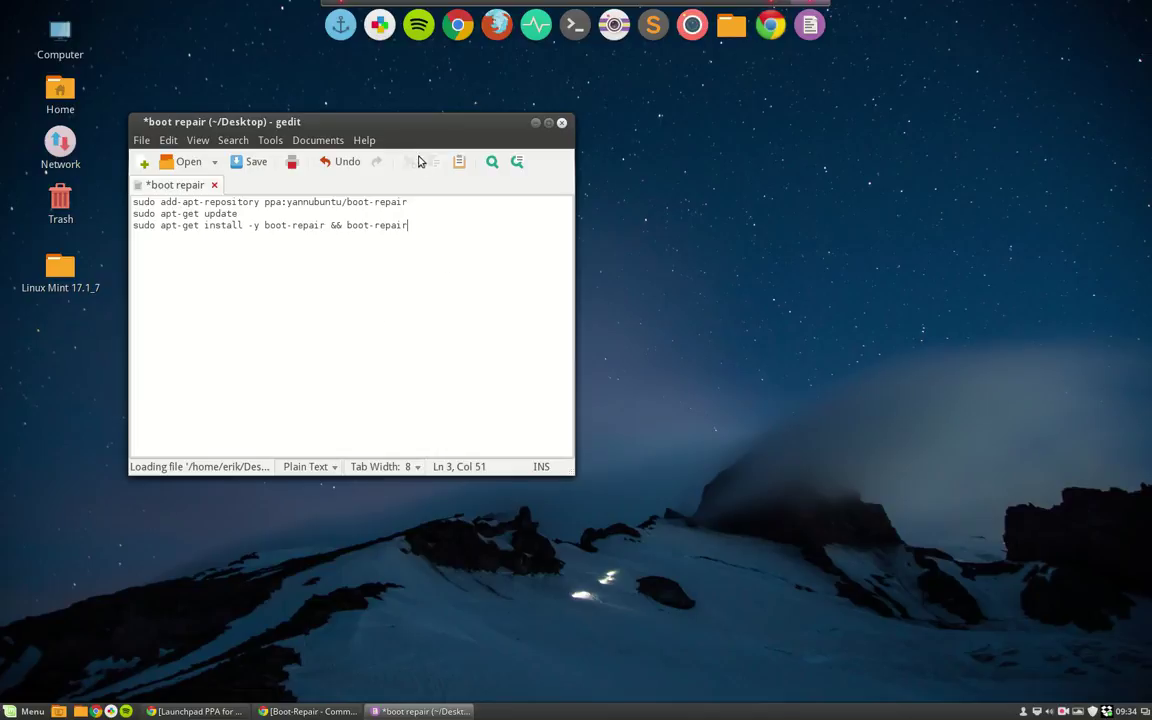
drag(415, 131, 562, 270)
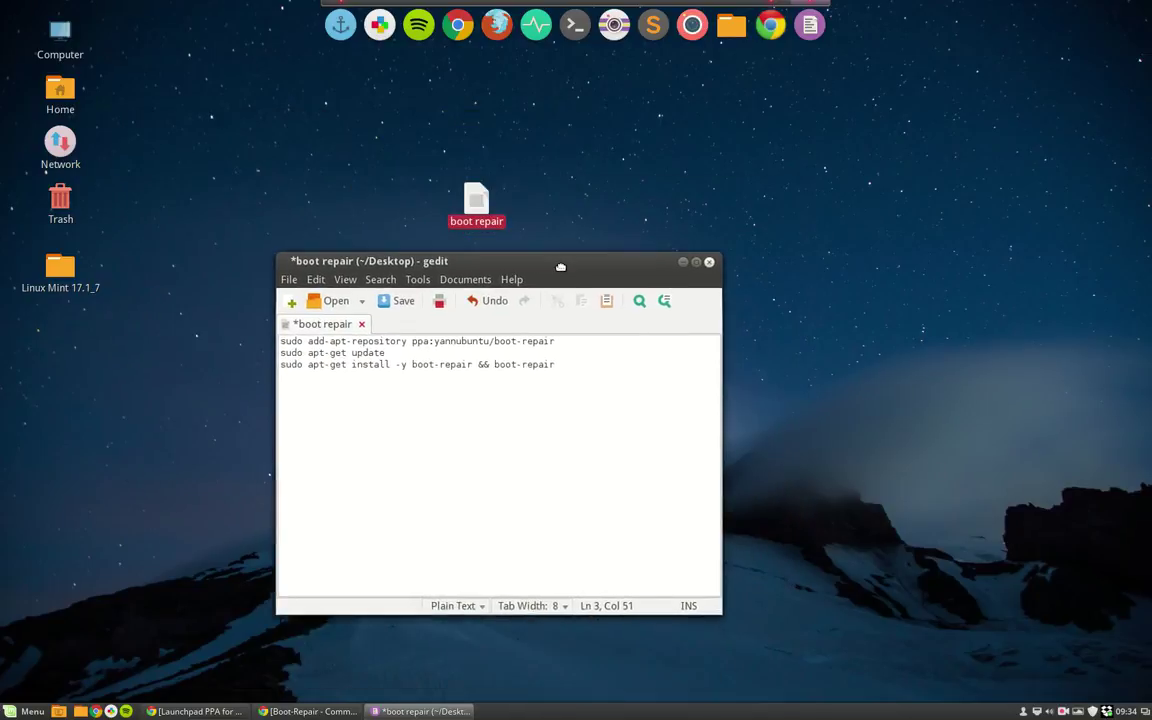
Step: Append -y to the add-apt-repository line and save the file
click(573, 340)
text(-)
text(y)
click(593, 367)
text(-)
key(BackSpace)
drag(407, 365, 395, 365)
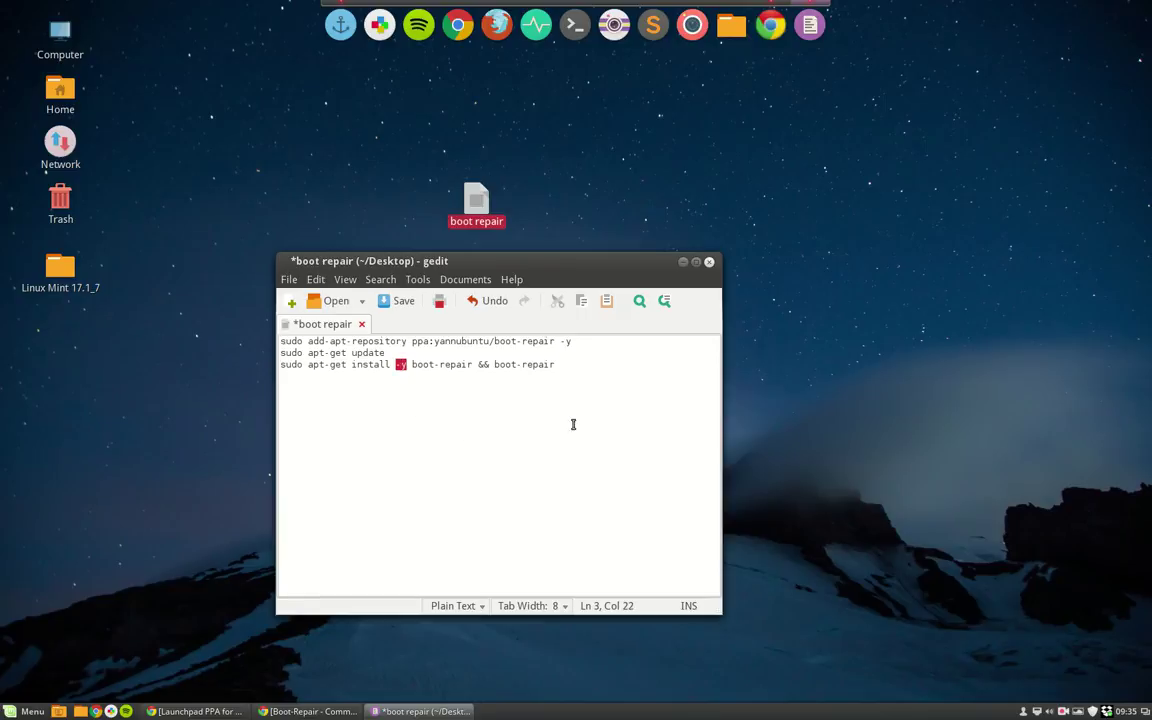
click(402, 302)
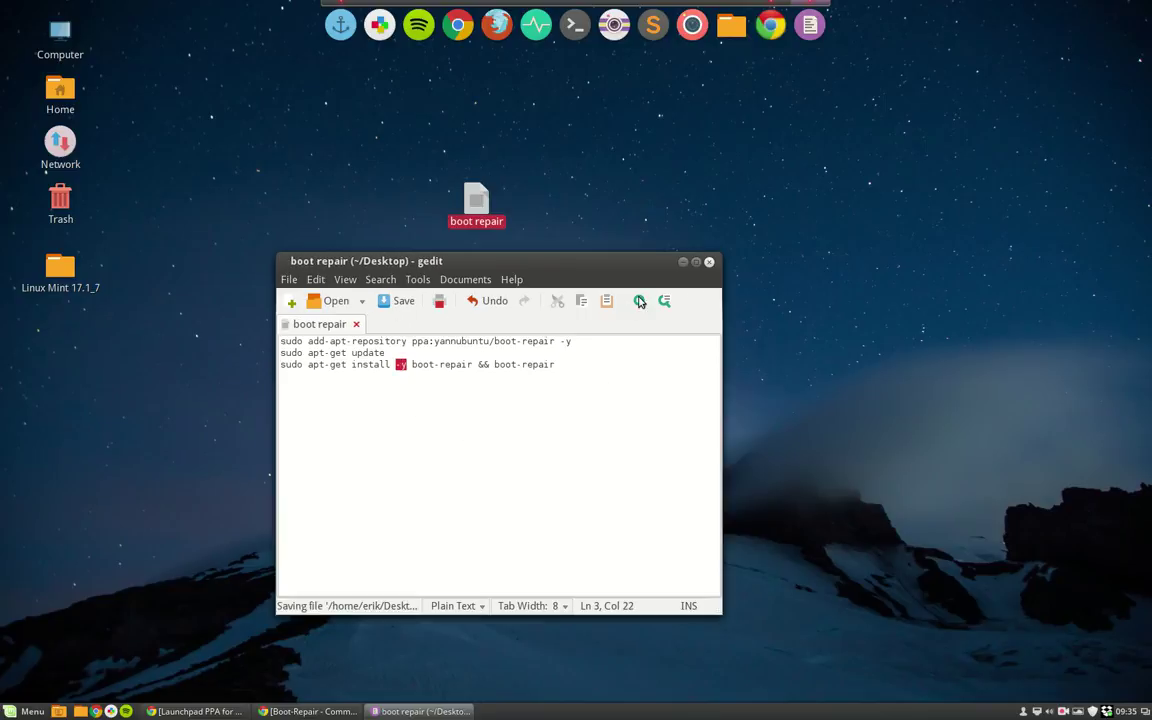
Step: Close gedit after a recheck, then allow 'boot repair' to execute as a program in Properties
key(ctrl+q)
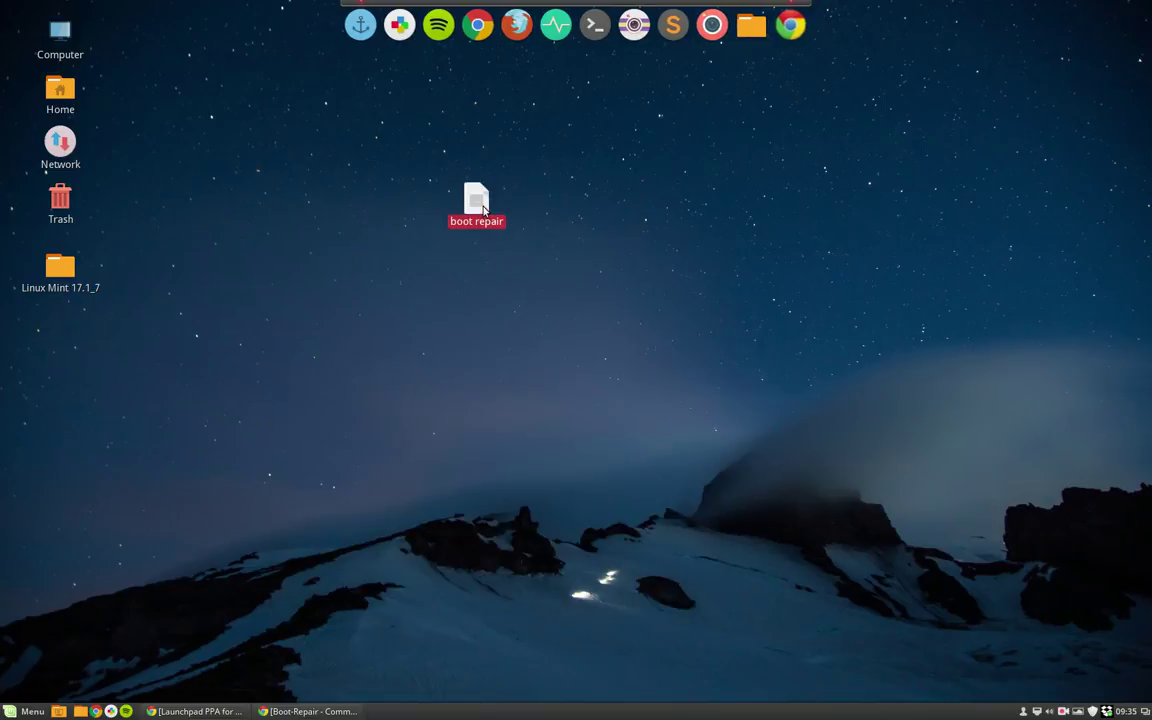
double_click(483, 208)
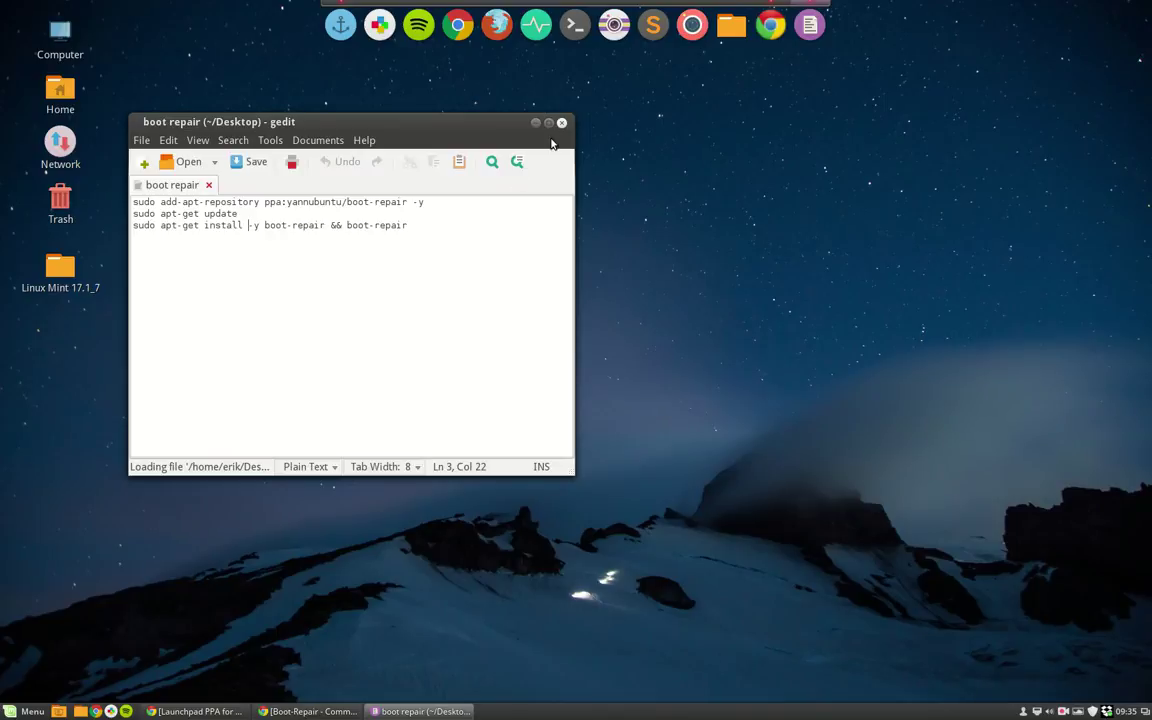
click(562, 122)
right_click(476, 202)
click(549, 526)
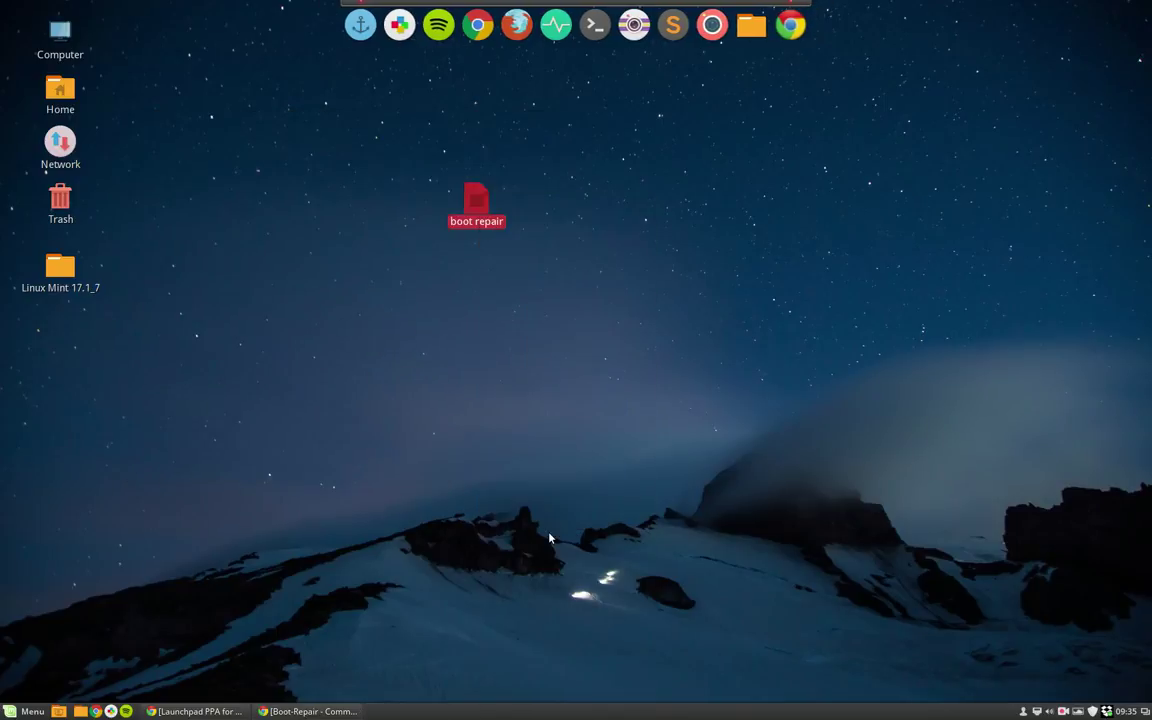
click(455, 178)
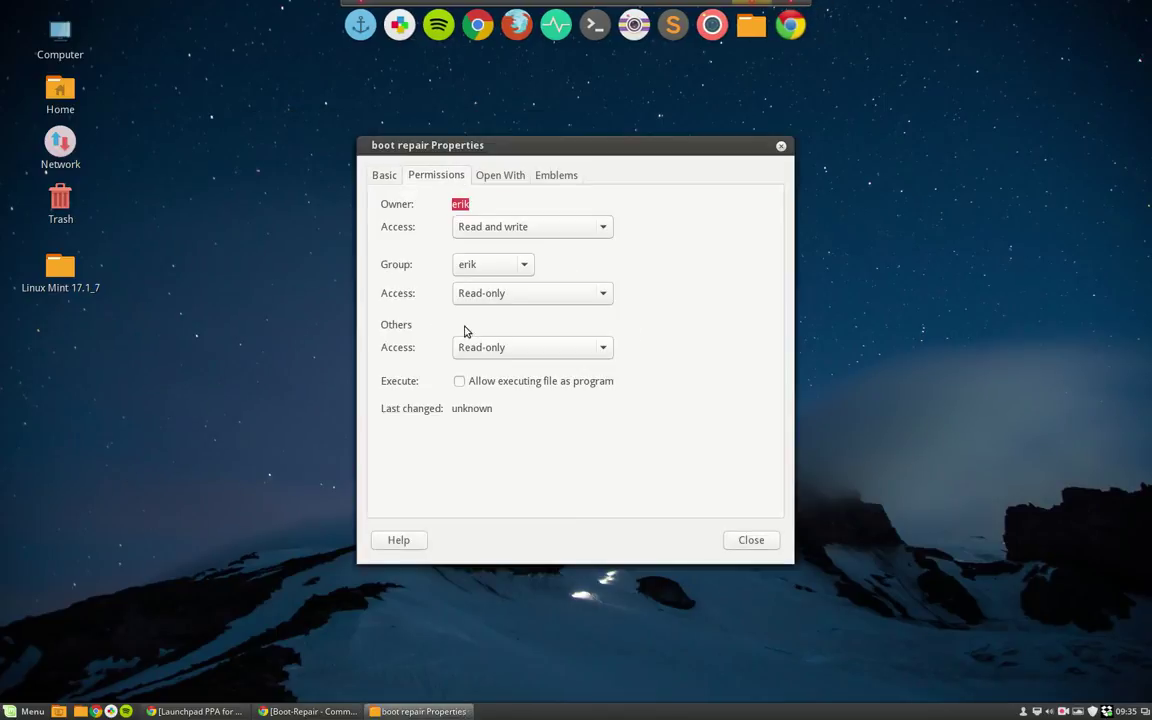
click(460, 382)
click(755, 543)
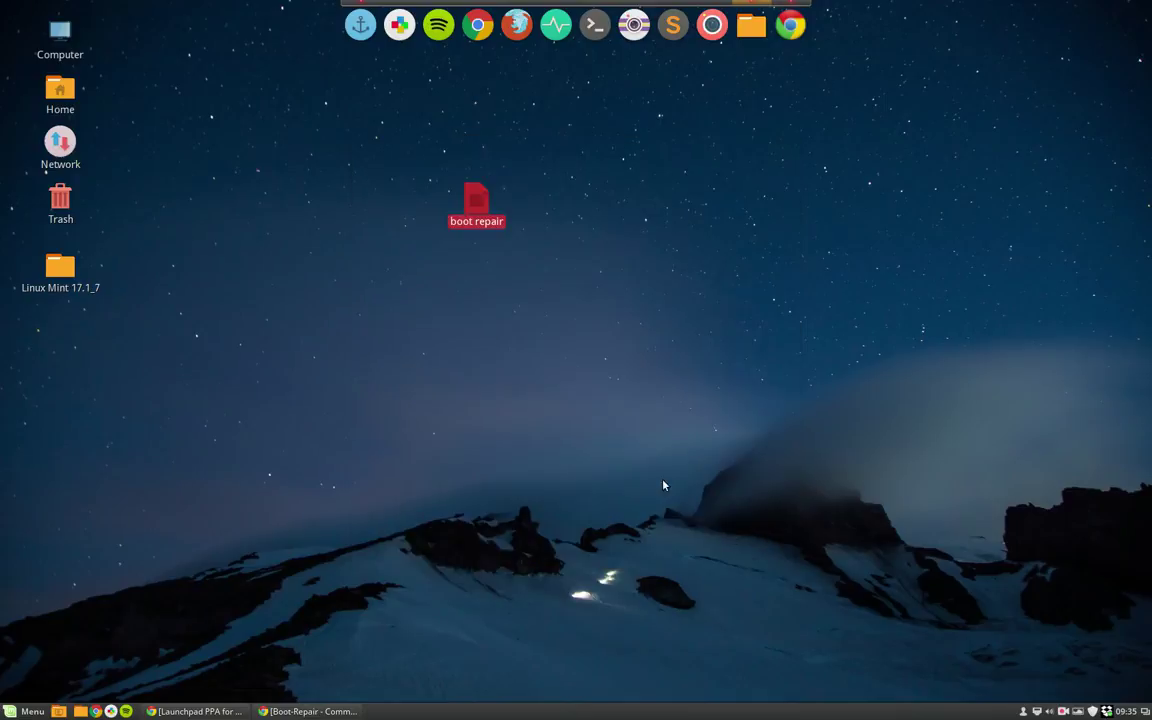
Step: Try running the file, then cancel the run-or-display prompt
double_click(481, 202)
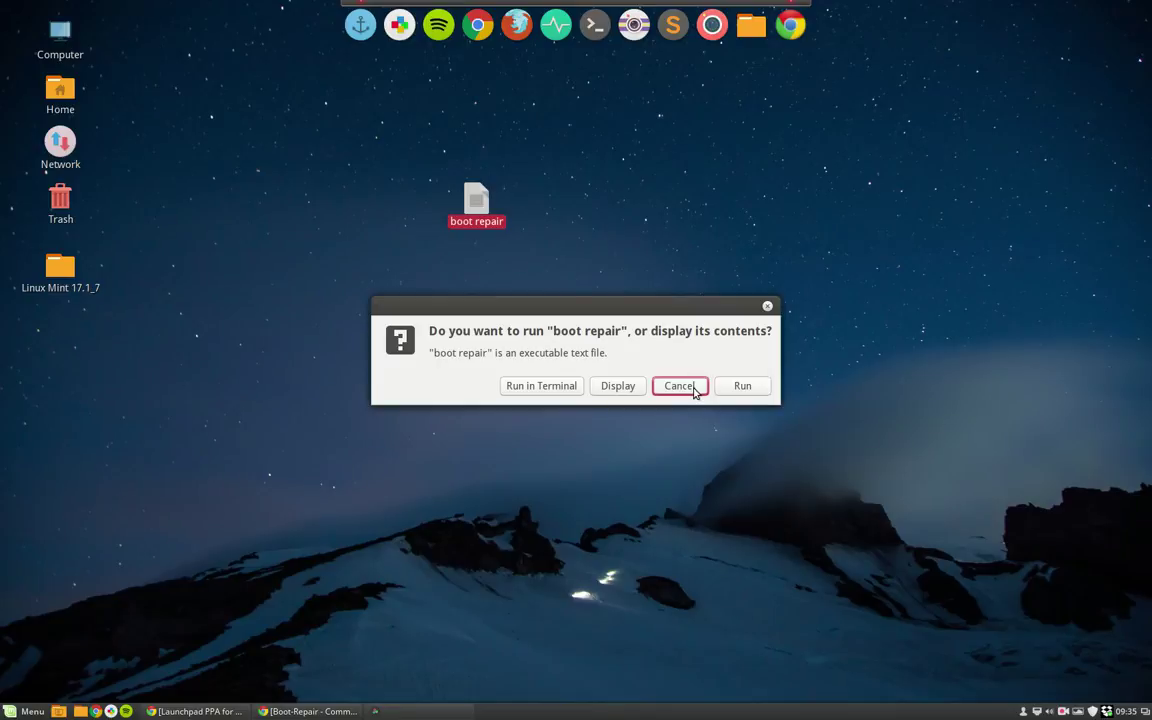
click(682, 386)
right_click(401, 280)
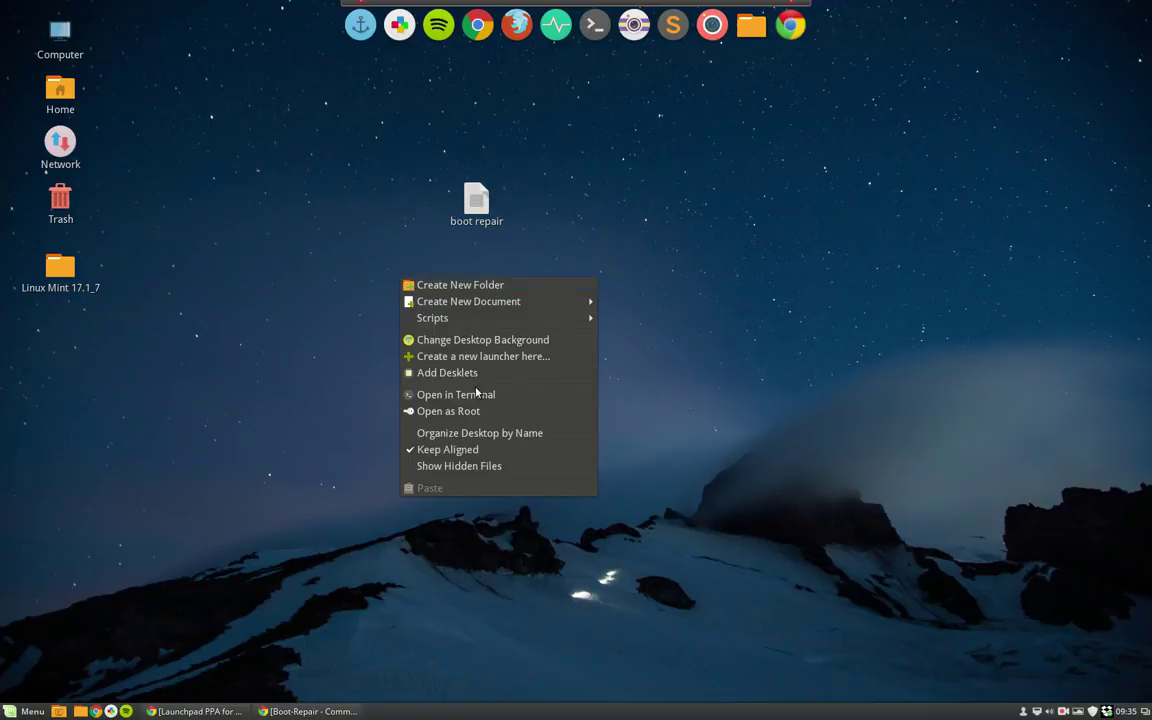
Step: Open a terminal on the Desktop, run ./boot\ repair and authenticate with sudo
right_click(586, 239)
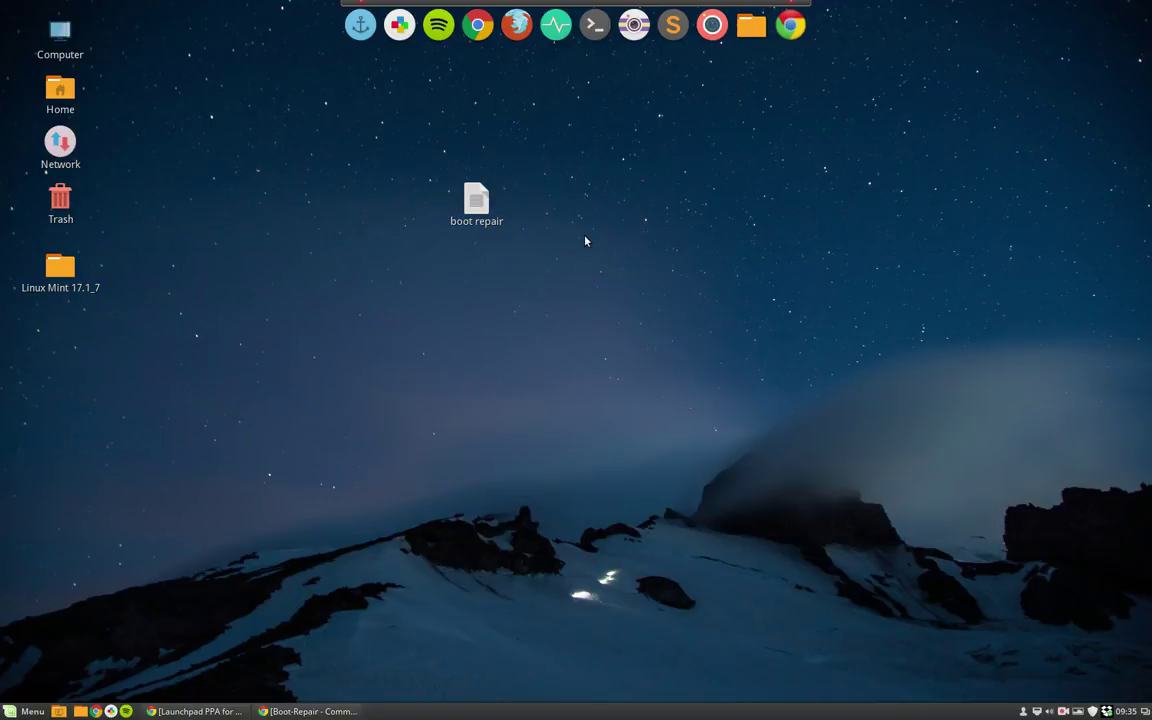
right_click(586, 239)
click(600, 353)
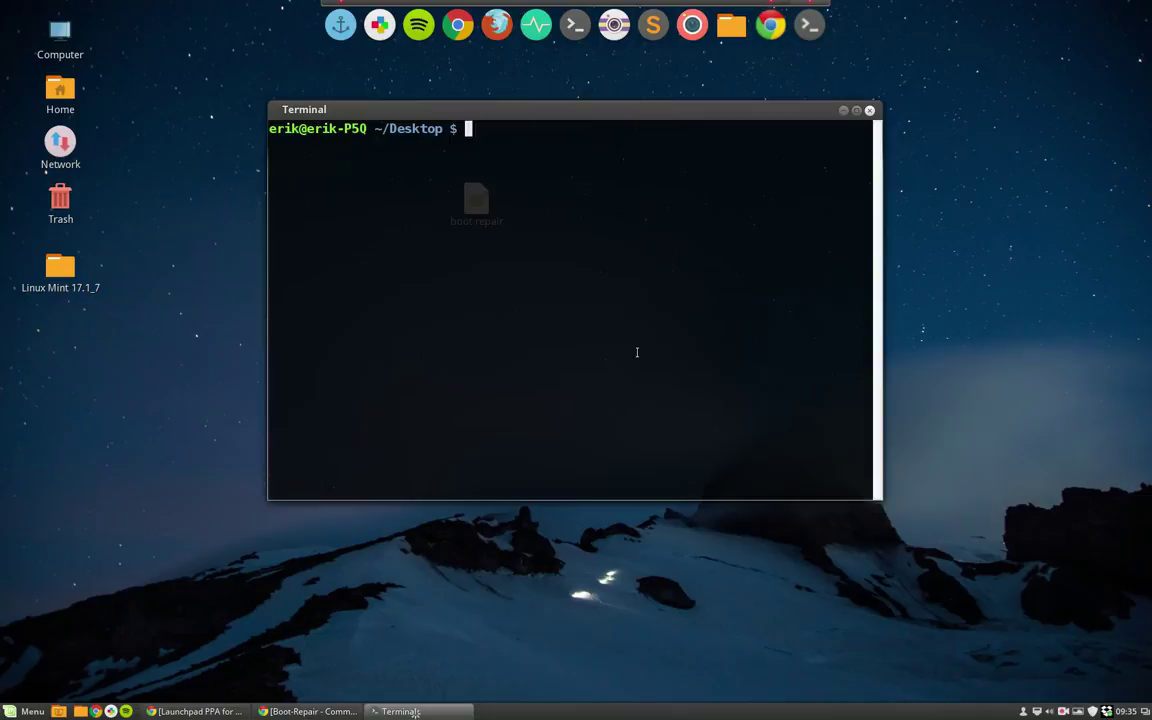
text(./bootr)
key(Tab)
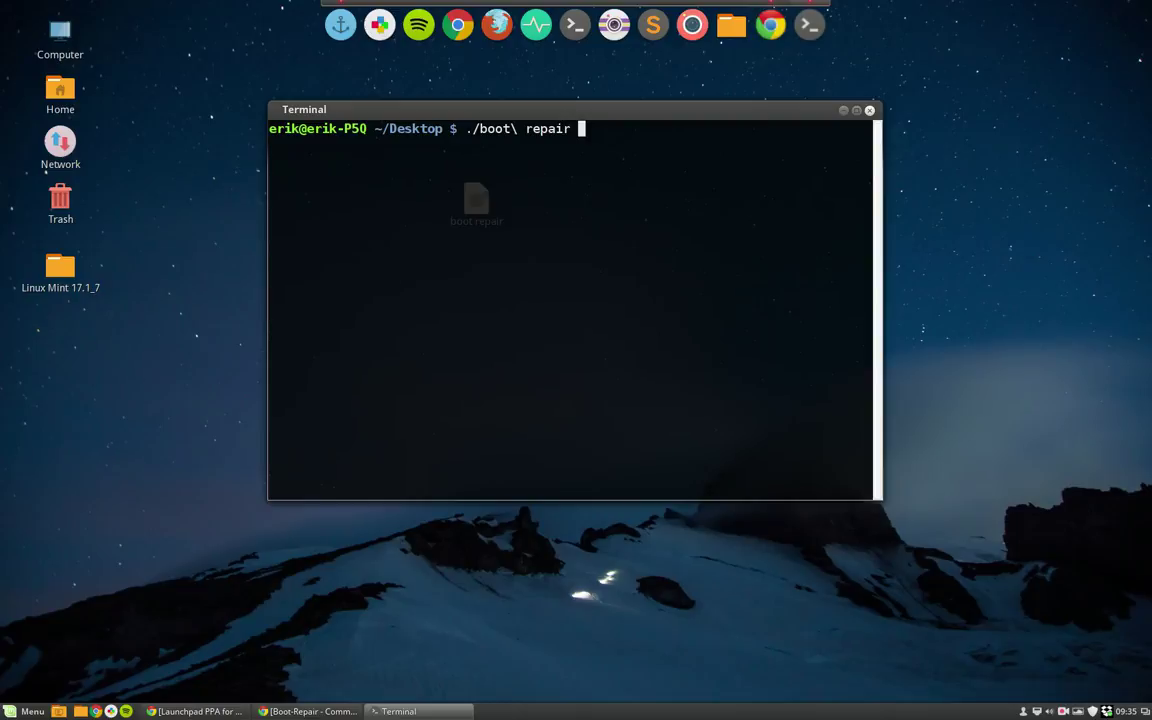
key(BackSpace)
key(BackSpace)
key(BackSpace)
key(BackSpace)
key(BackSpace)
key(BackSpace)
key(BackSpace)
key(BackSpace)
key(BackSpace)
key(BackSpace)
key(Tab)
key(Return)
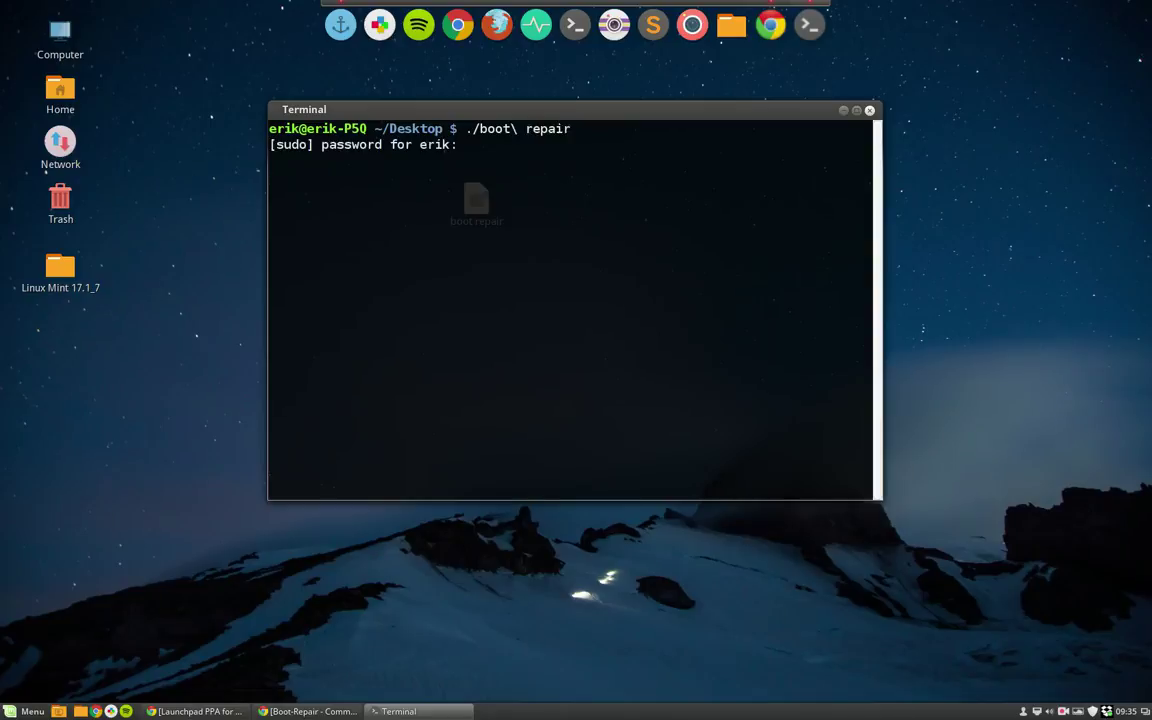
key(Return)
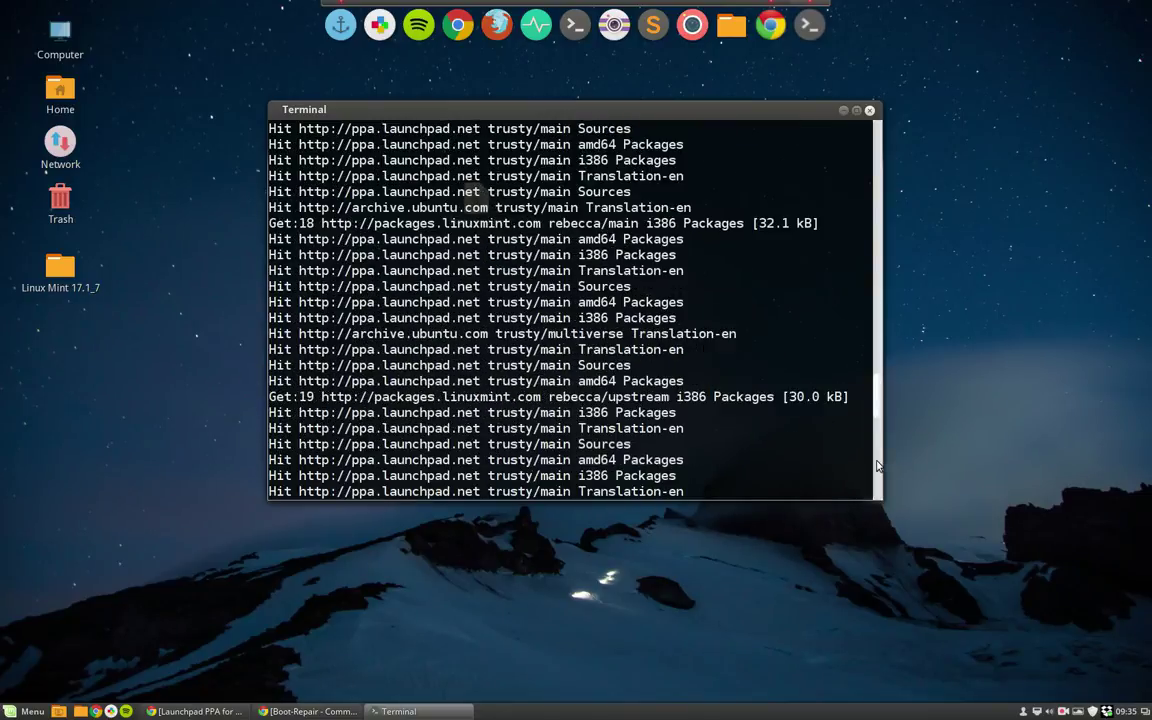
Step: Let apt finish installing boot-repair, closing the 'Could not grab your mouse' warning
drag(880, 440, 878, 128)
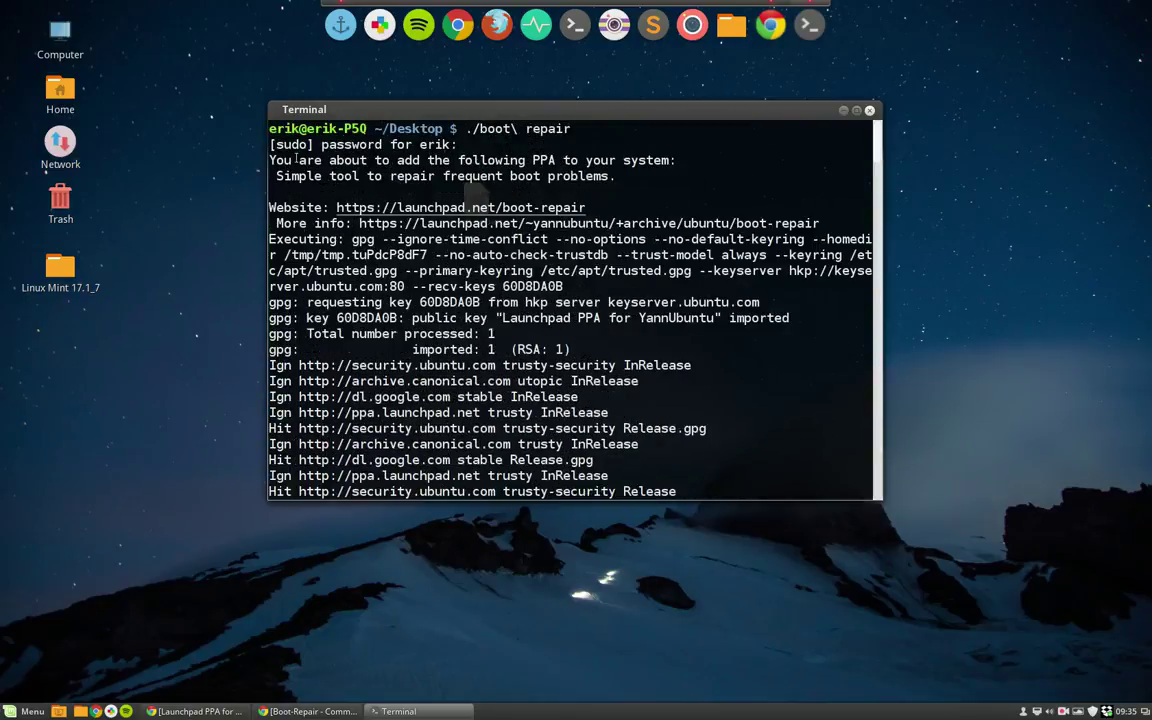
drag(327, 160, 654, 160)
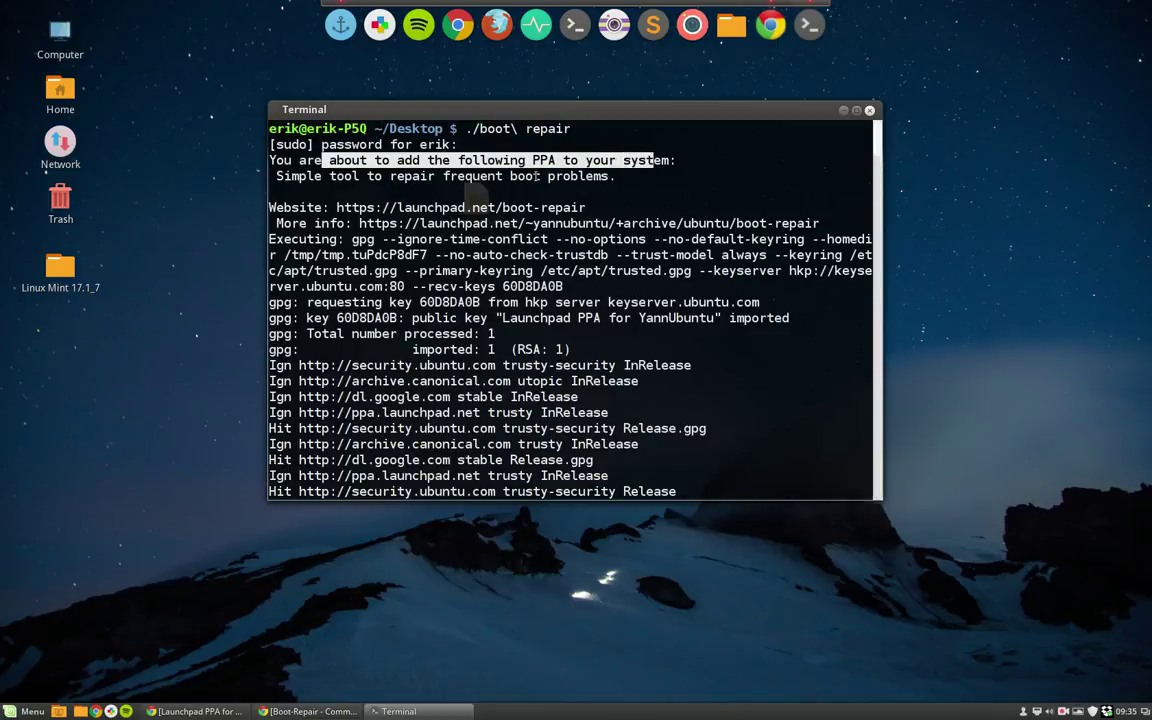
click(437, 222)
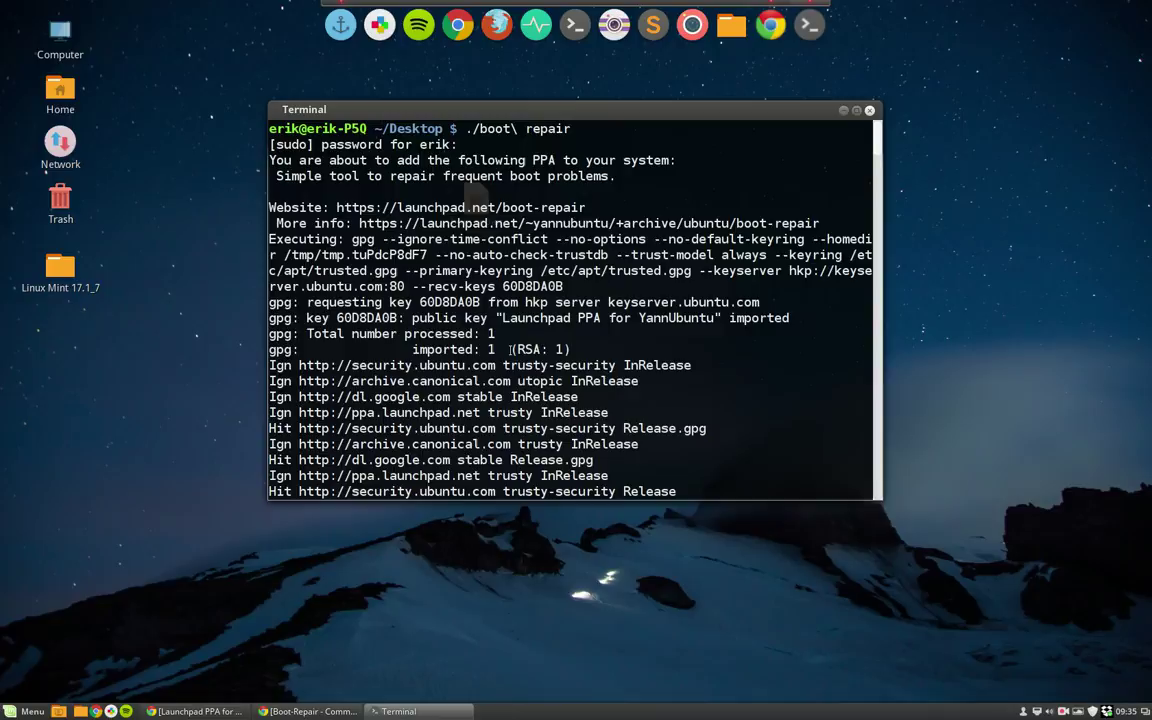
double_click(430, 349)
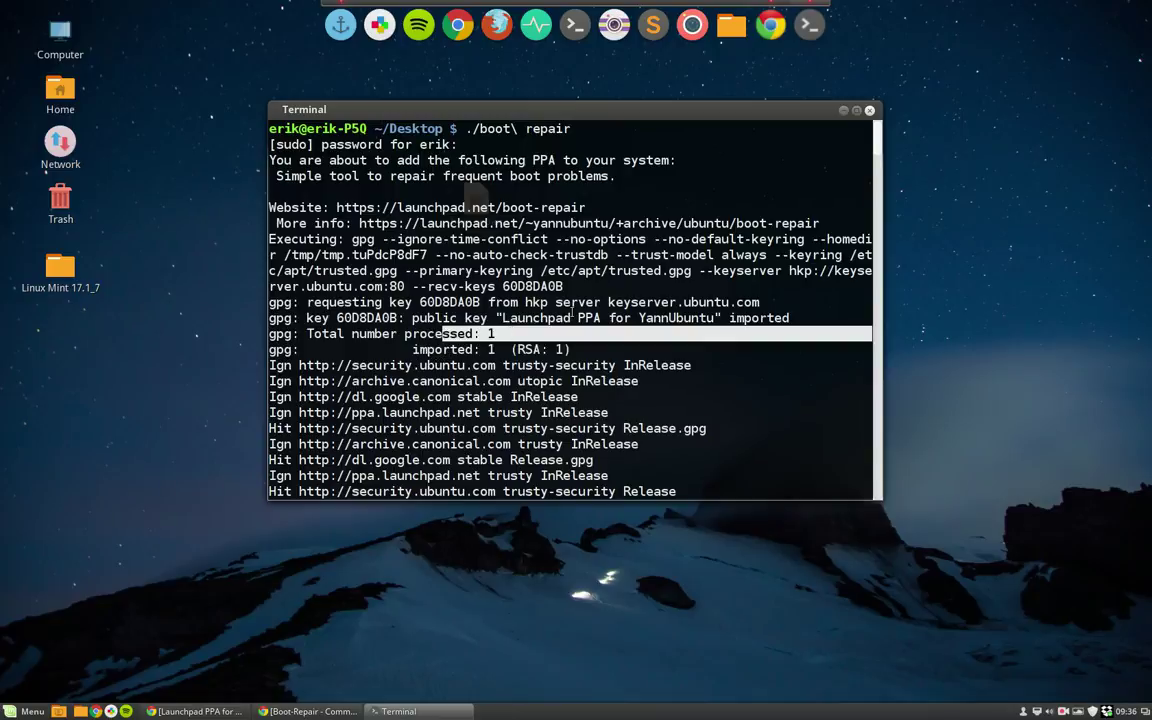
drag(608, 302, 653, 302)
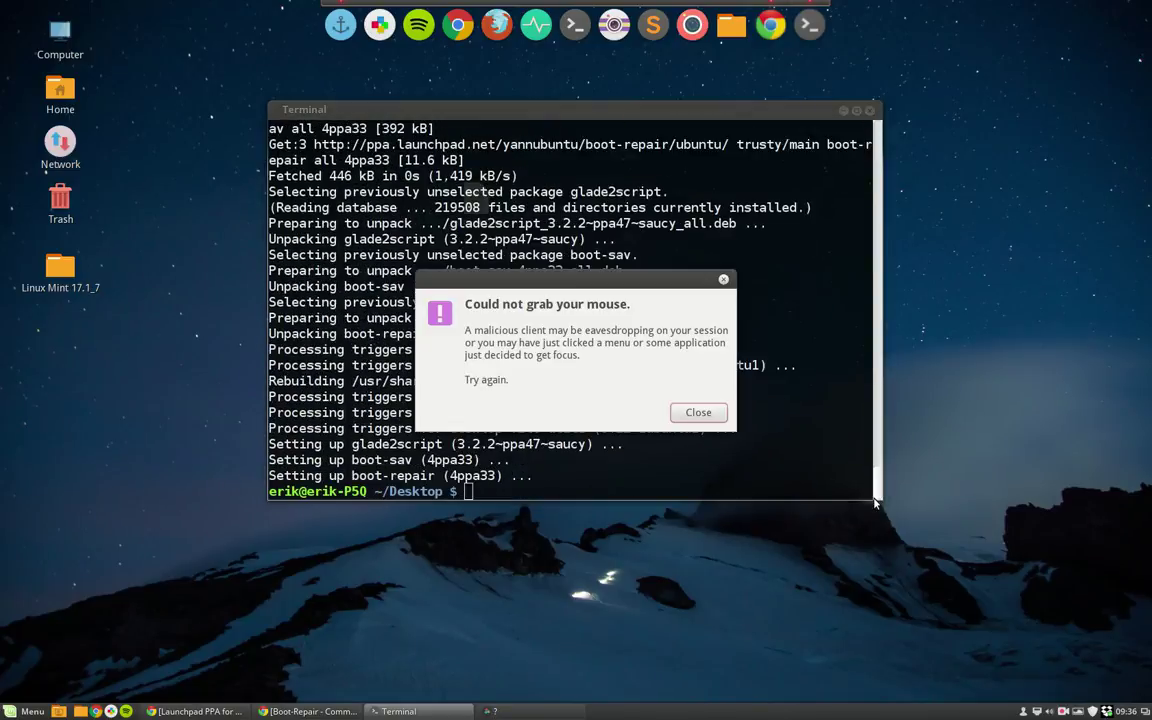
click(705, 418)
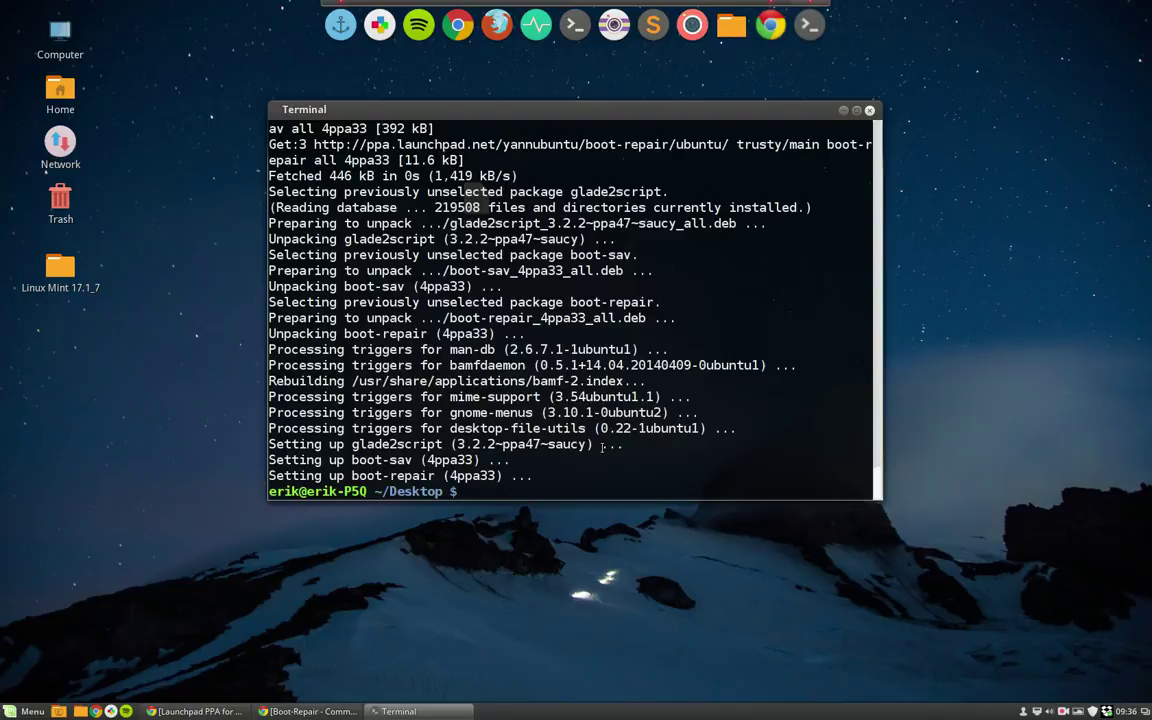
drag(268, 477, 534, 477)
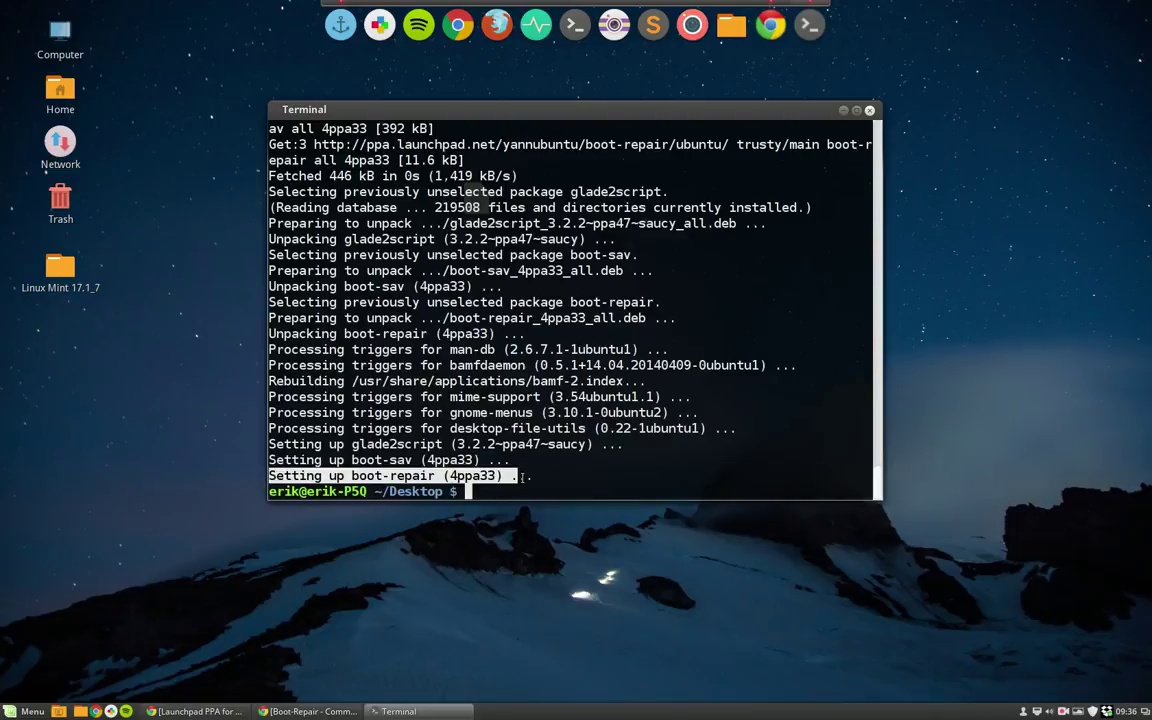
click(490, 495)
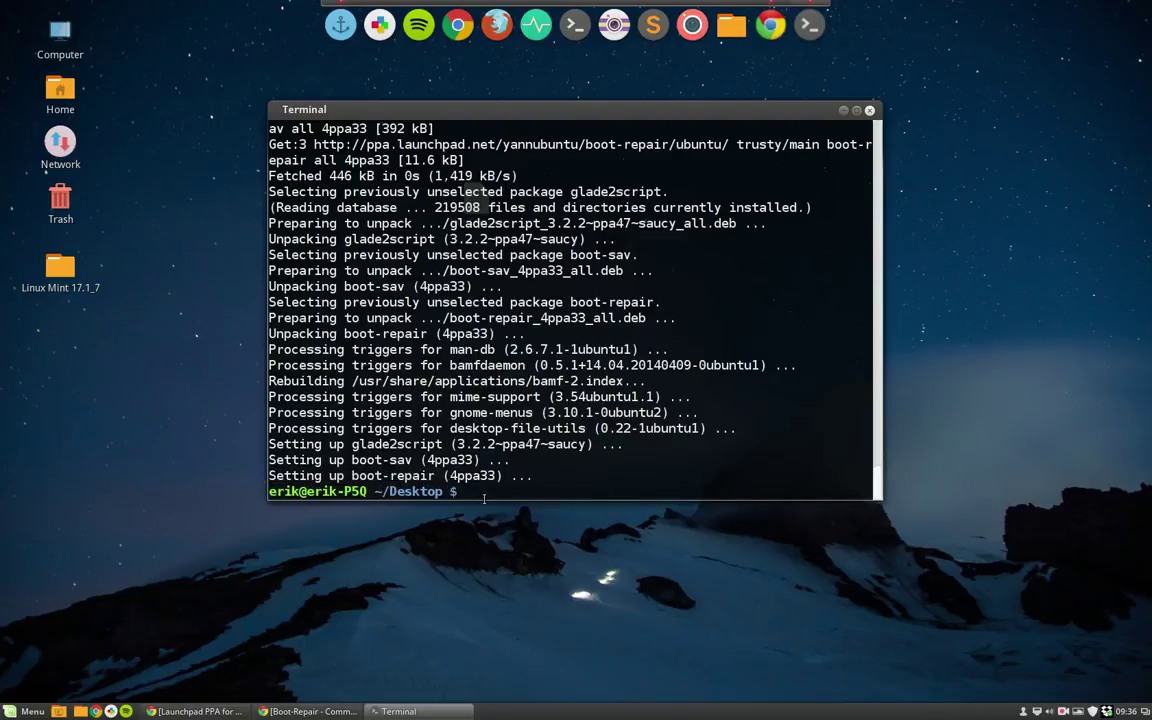
Step: Search the Cinnamon menu for 'boo' and launch Boot Repair from the results
text(boot-repair)
click(12, 708)
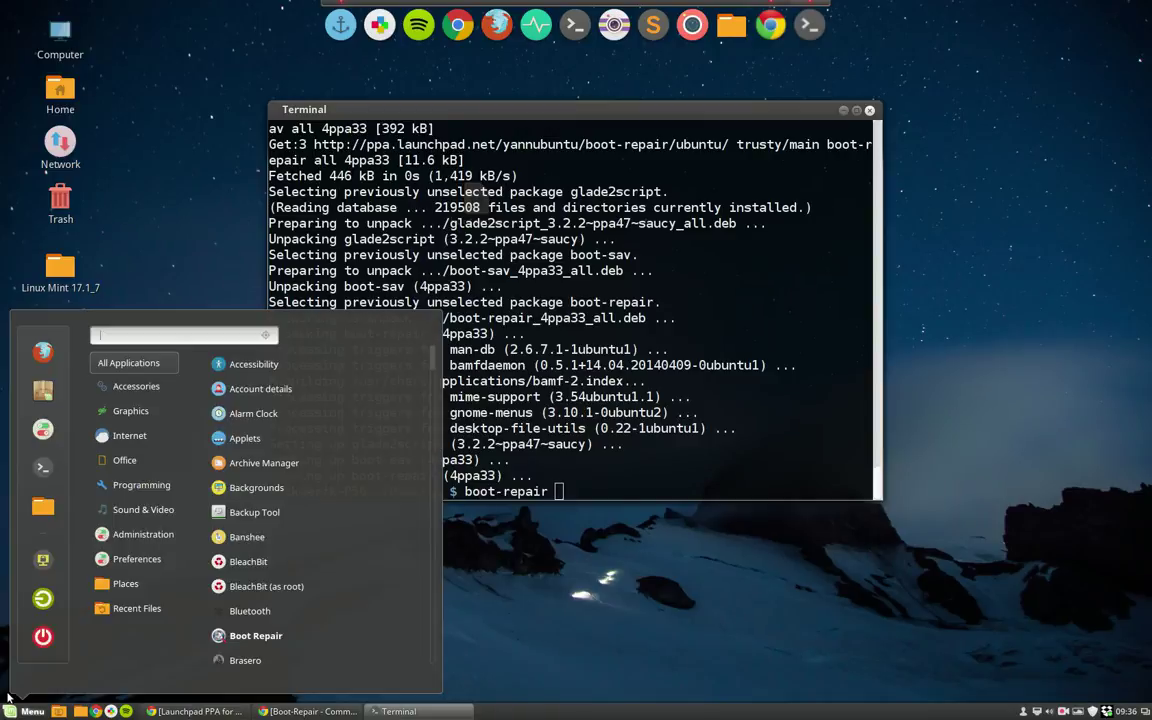
text(boot)
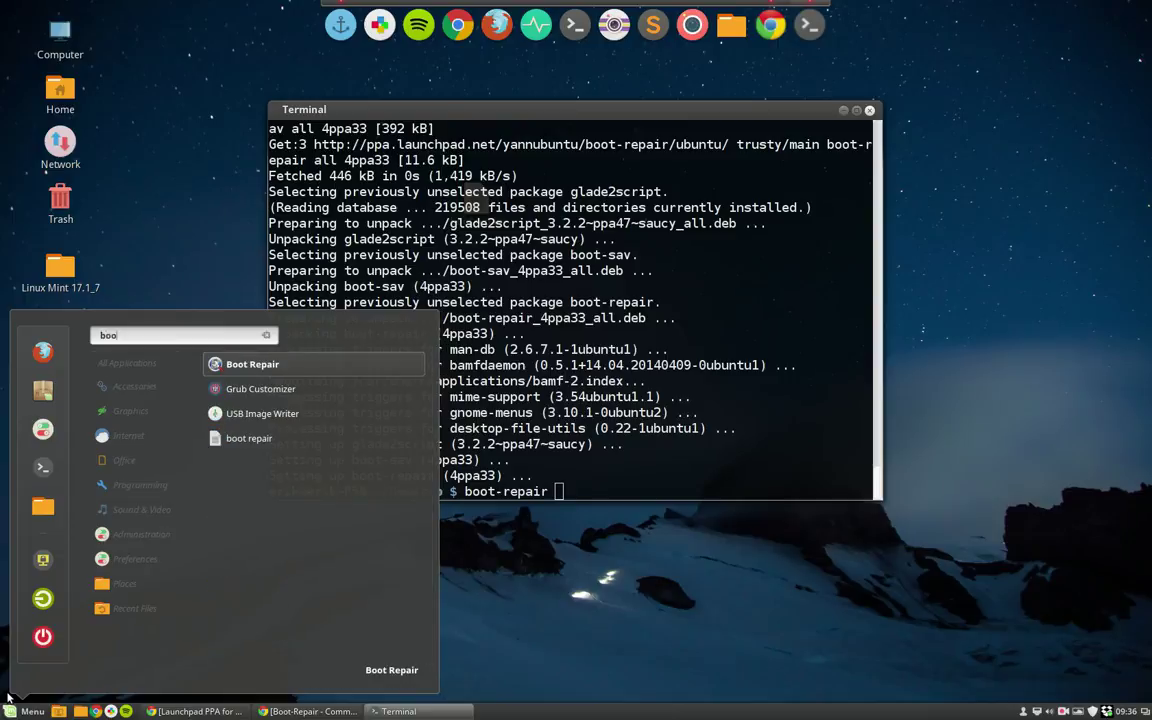
click(270, 365)
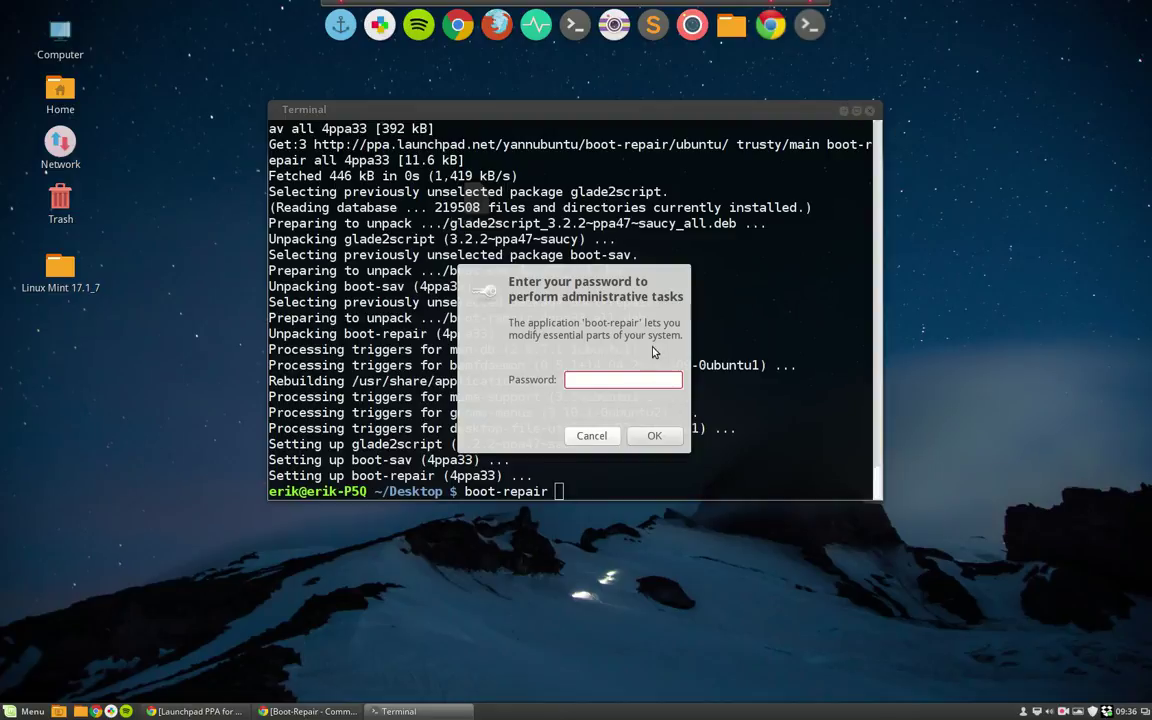
Step: Authenticate Boot Repair, close the terminal, and expand then collapse Advanced options
text(******)
key(Return)
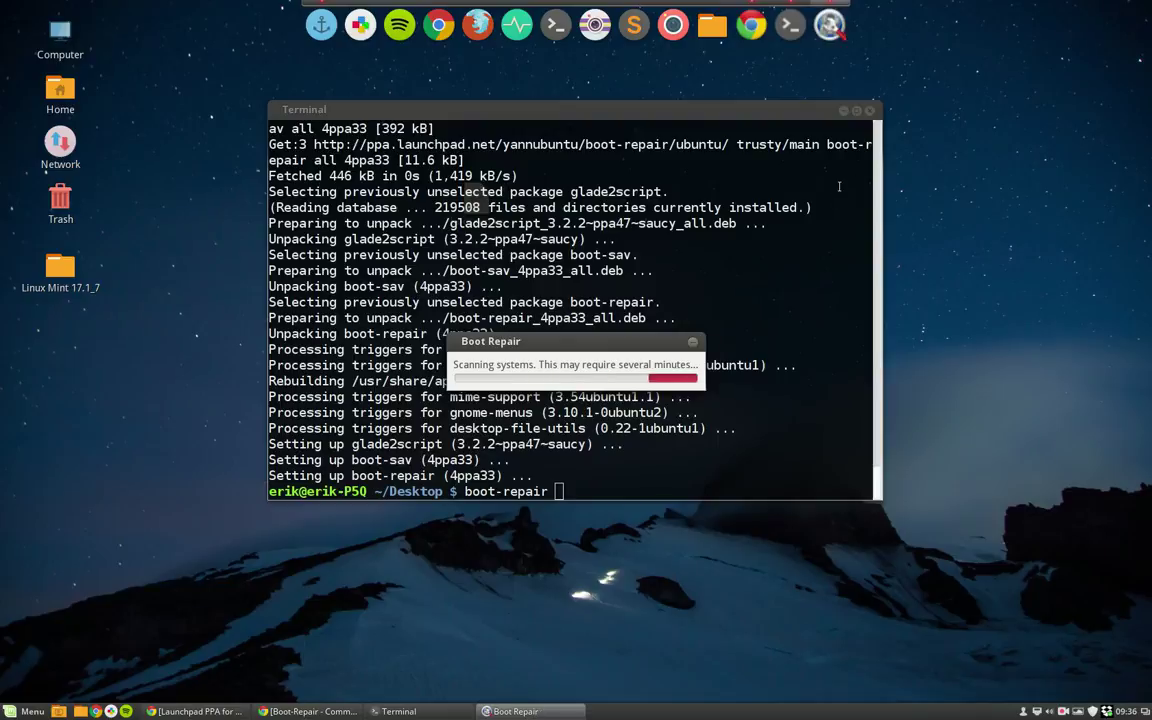
click(870, 111)
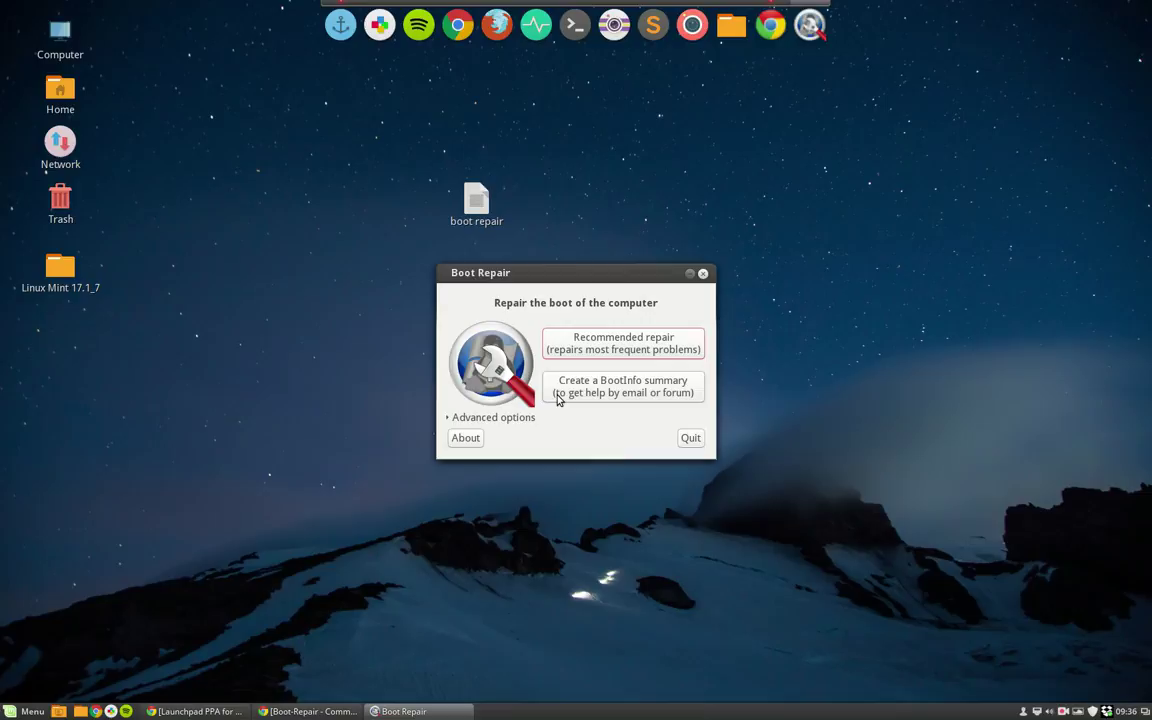
click(449, 420)
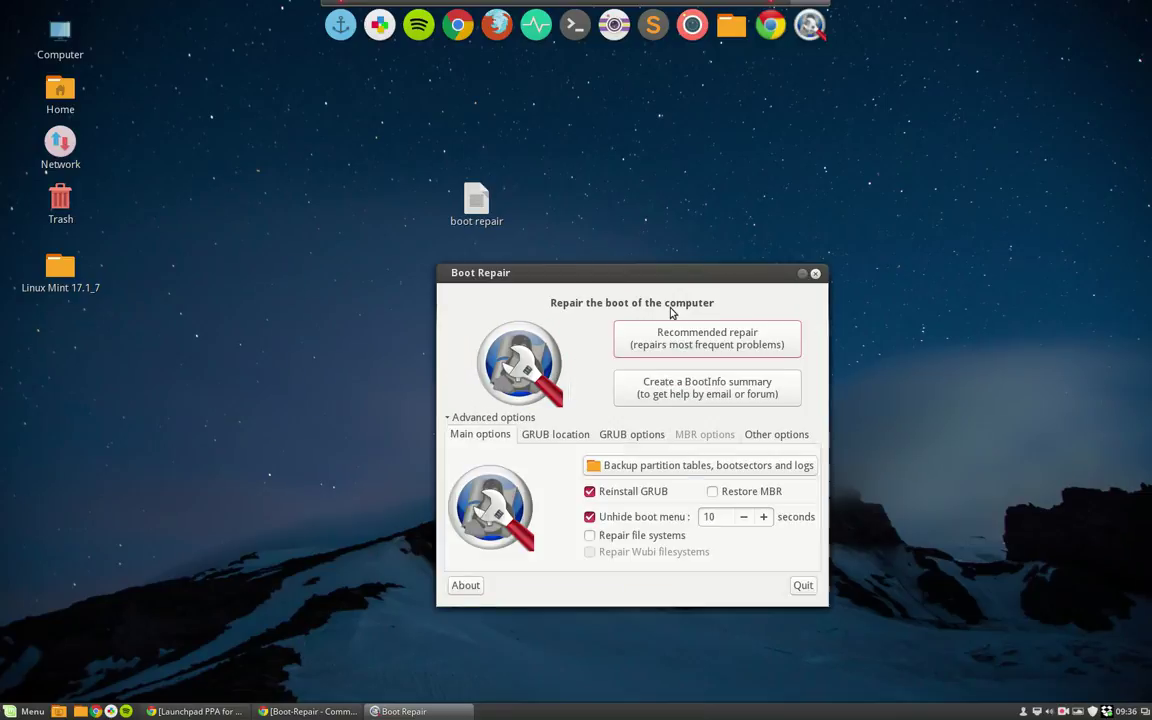
drag(665, 277, 506, 268)
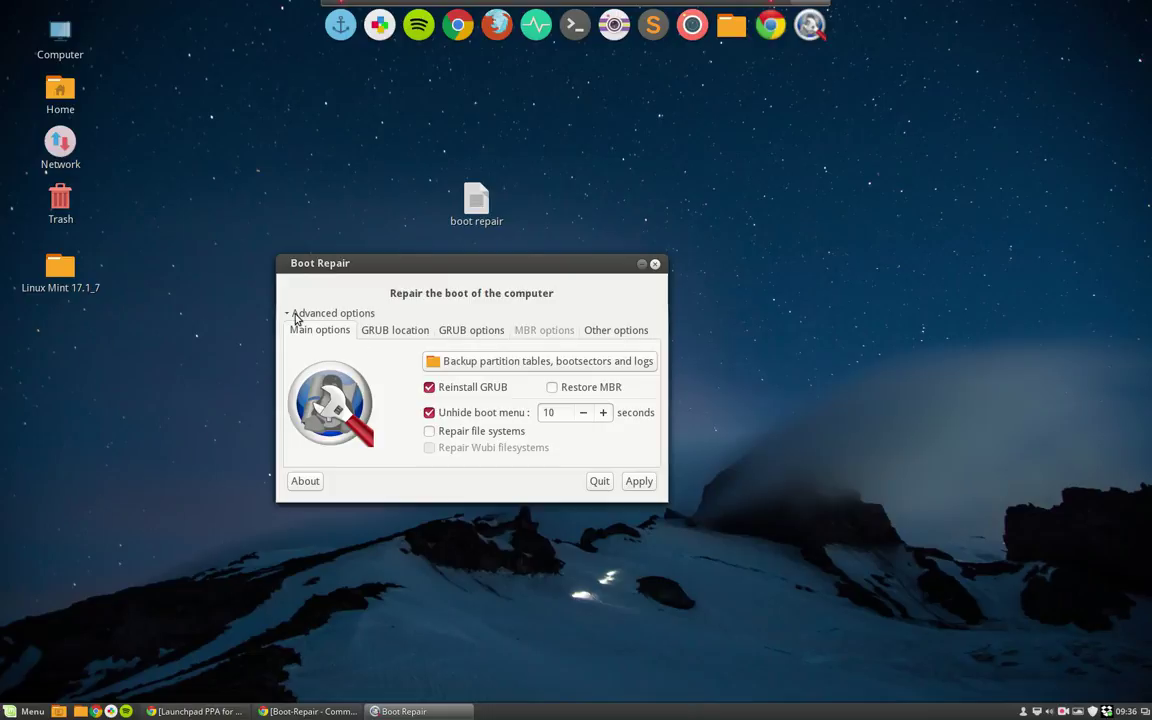
click(300, 314)
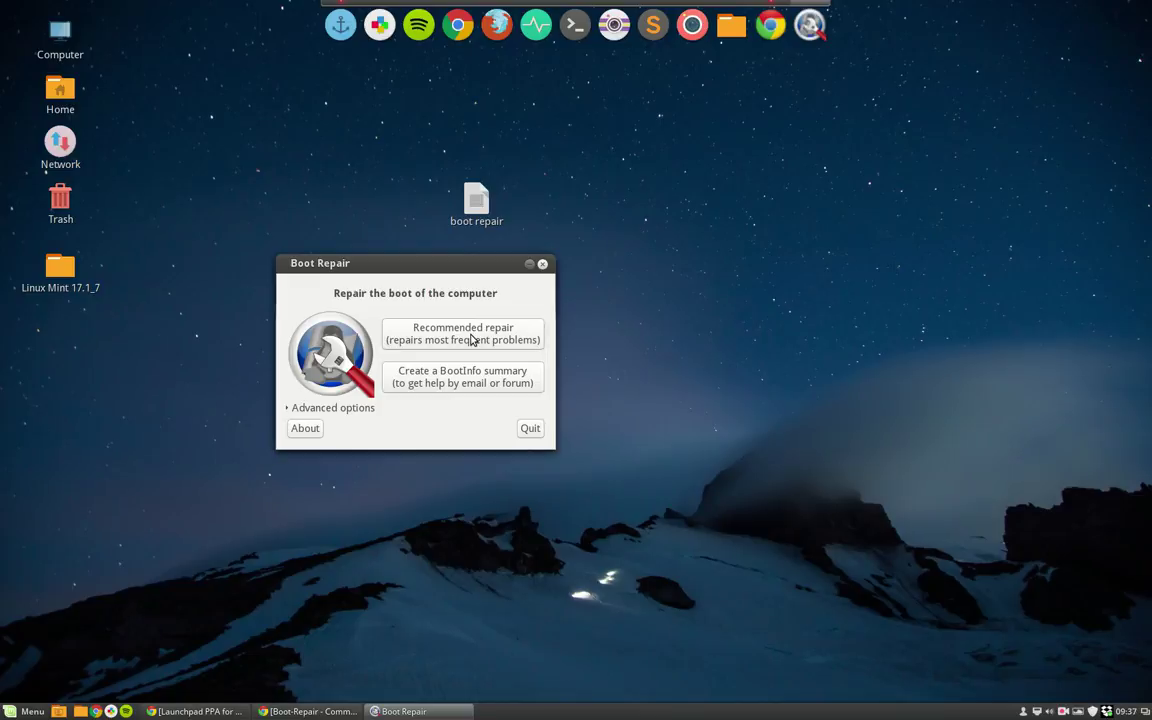
Step: Create a BootInfo summary, agreeing to install the pastebinit packages
click(508, 383)
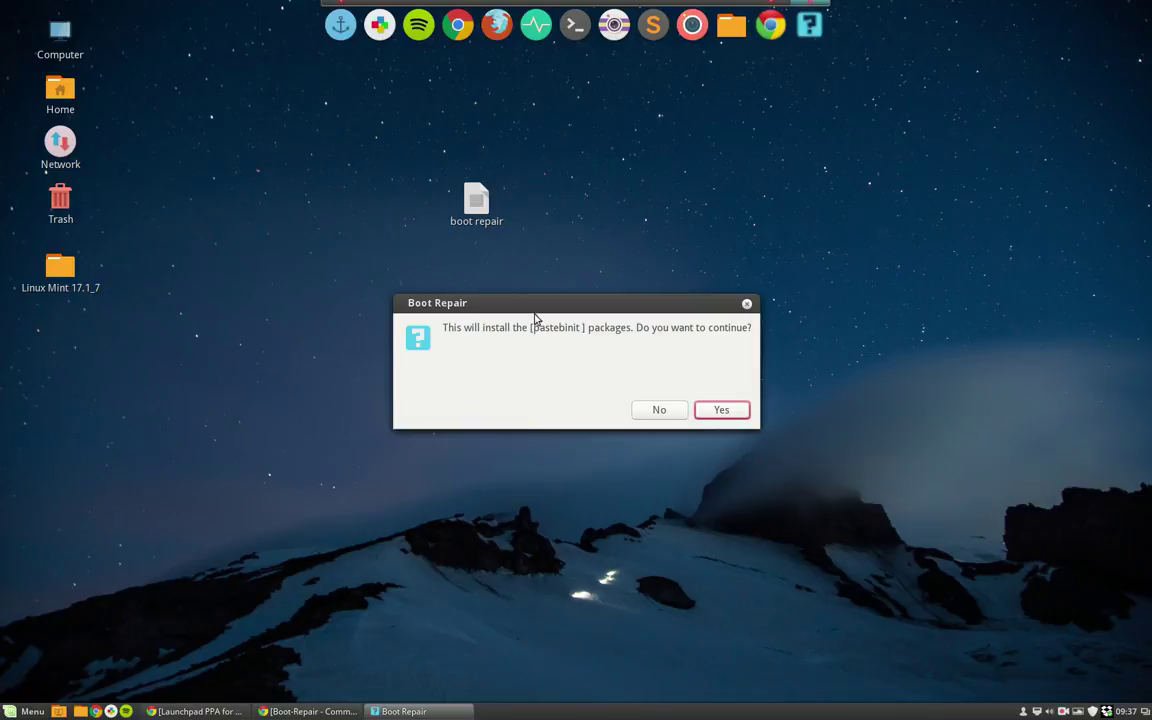
drag(530, 328, 586, 334)
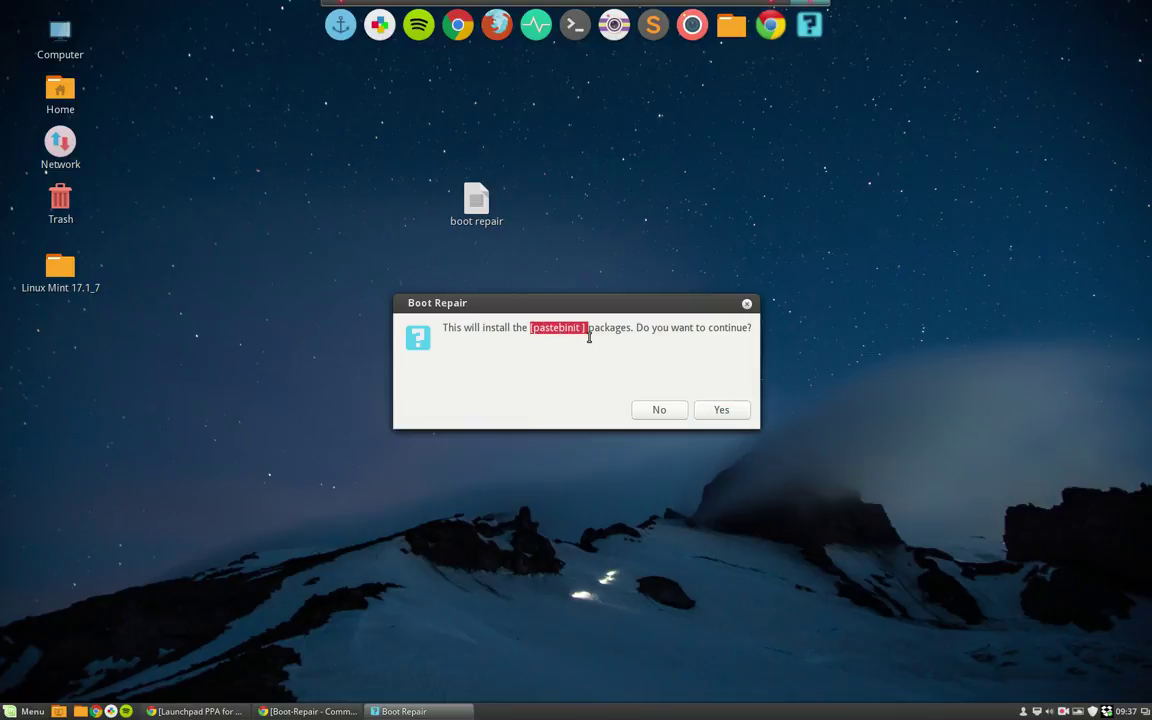
click(727, 415)
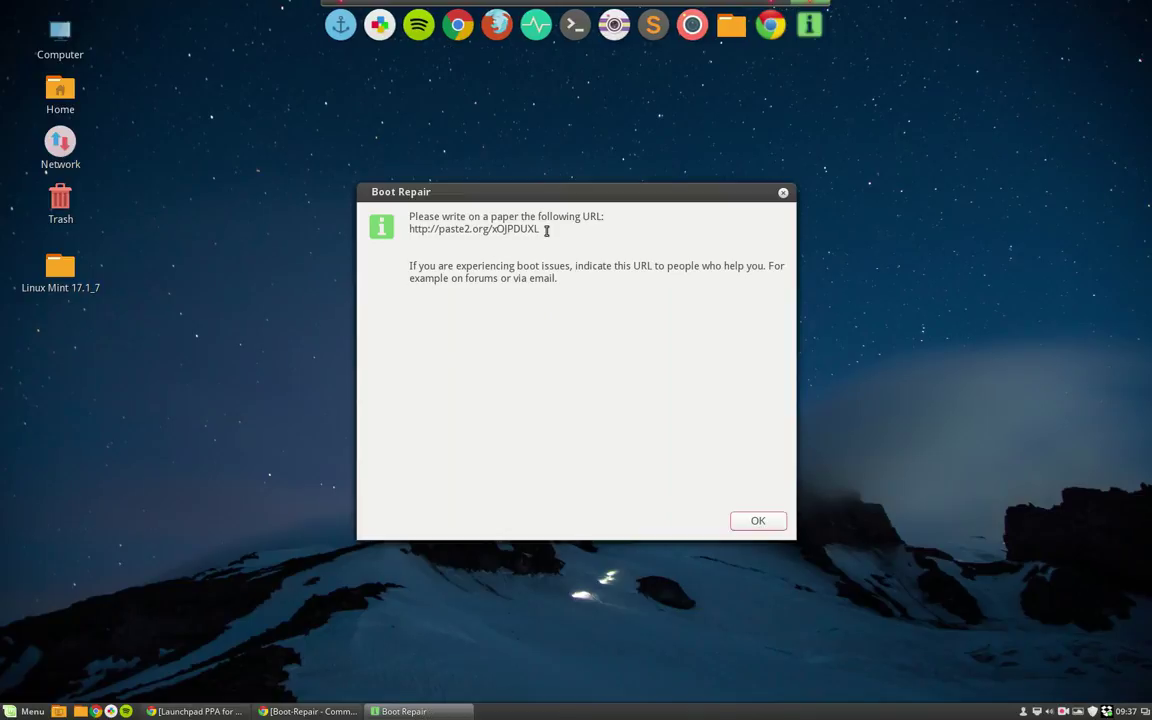
drag(617, 229, 411, 231)
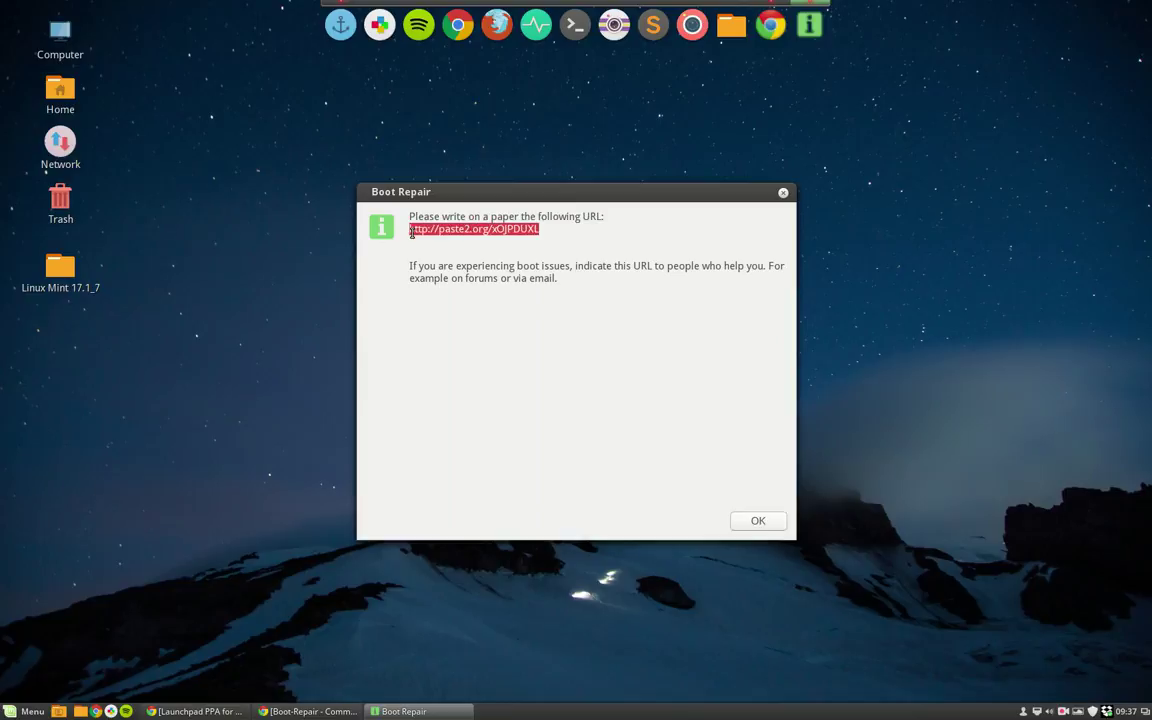
right_click(437, 230)
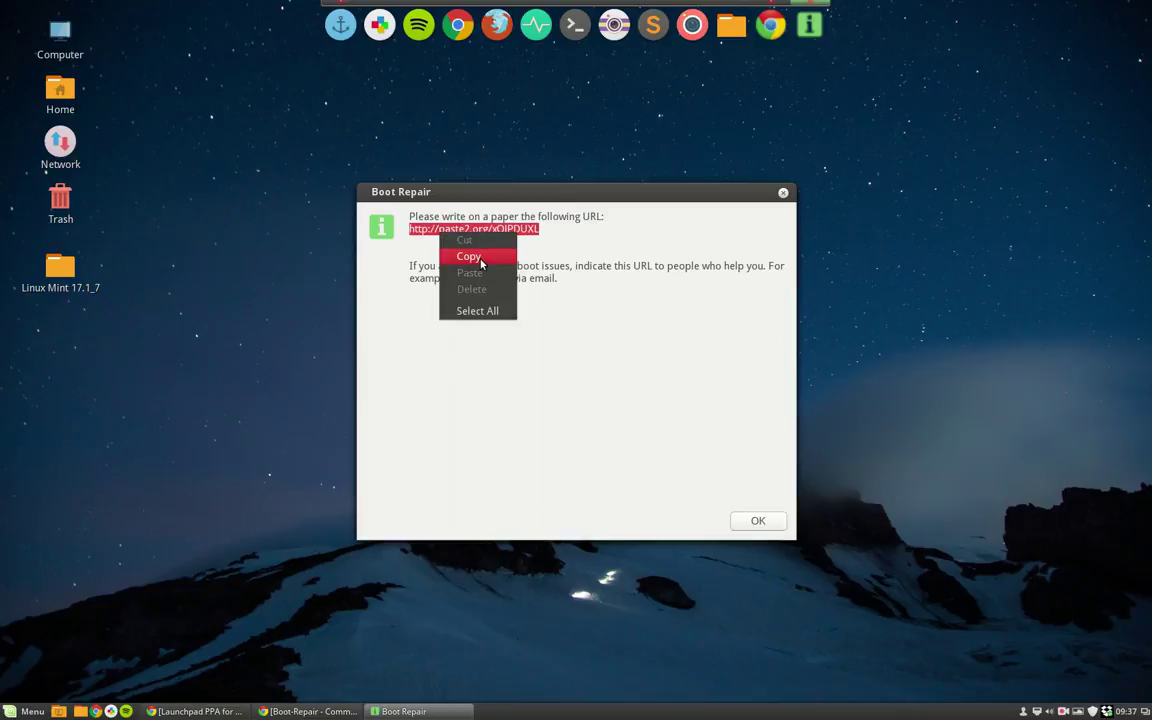
click(478, 258)
click(770, 24)
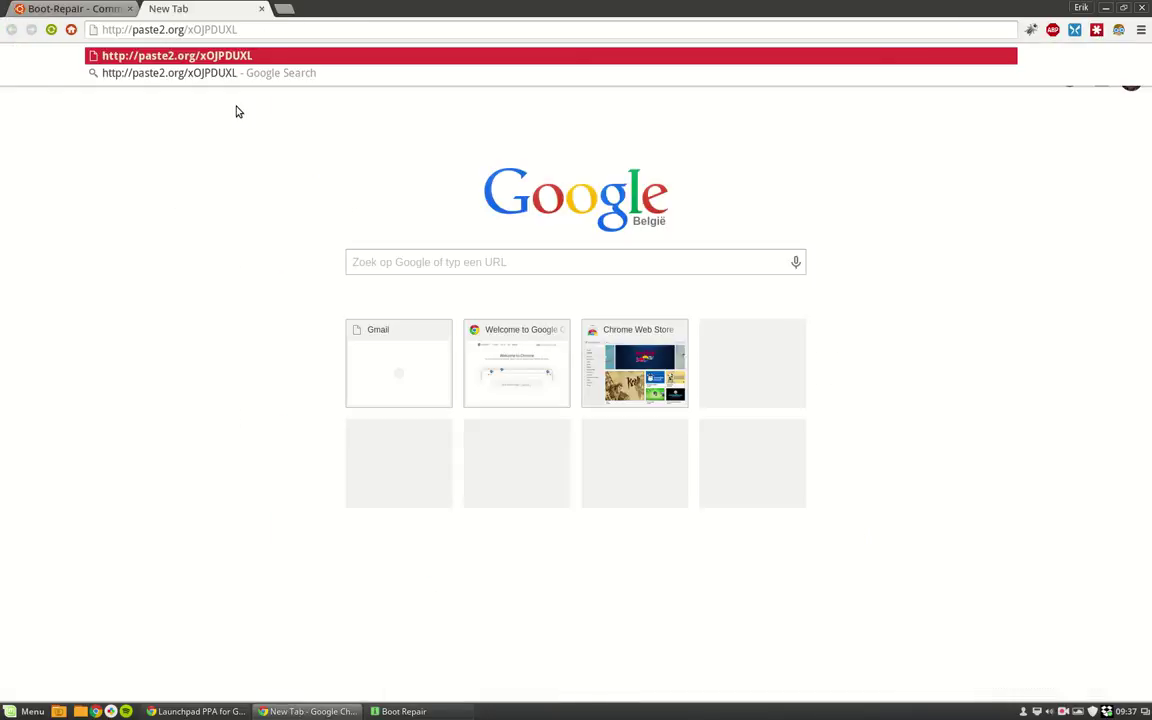
key(Return)
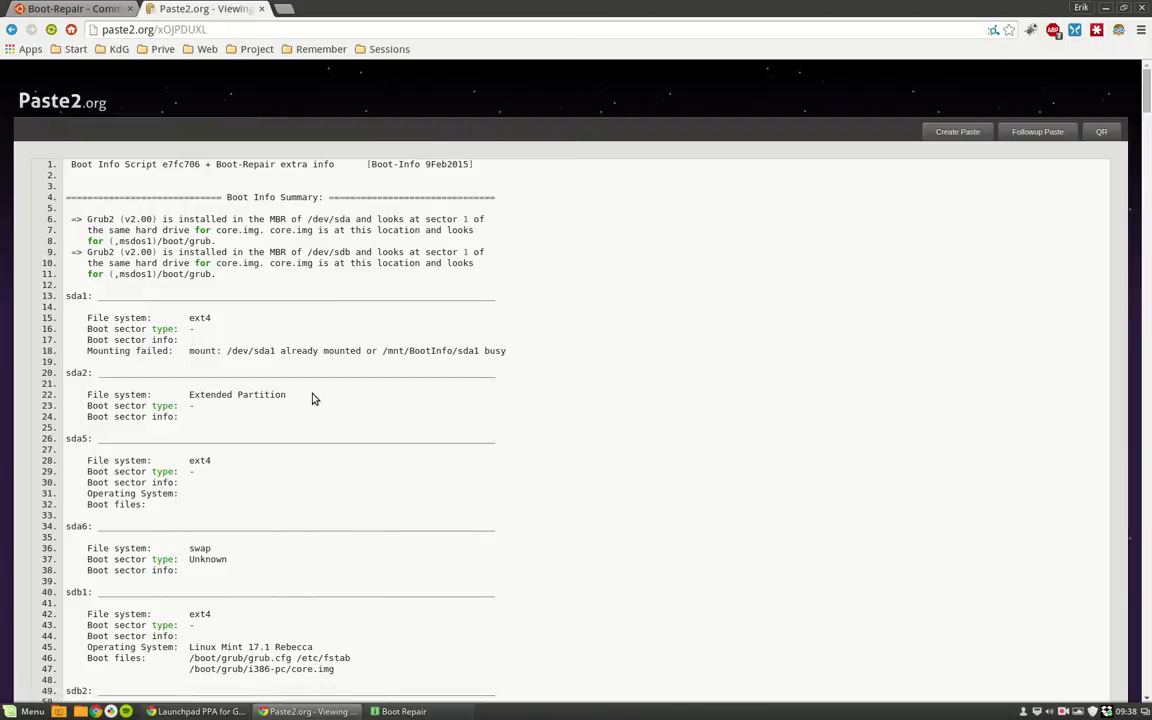
scroll(312, 398, down, 3)
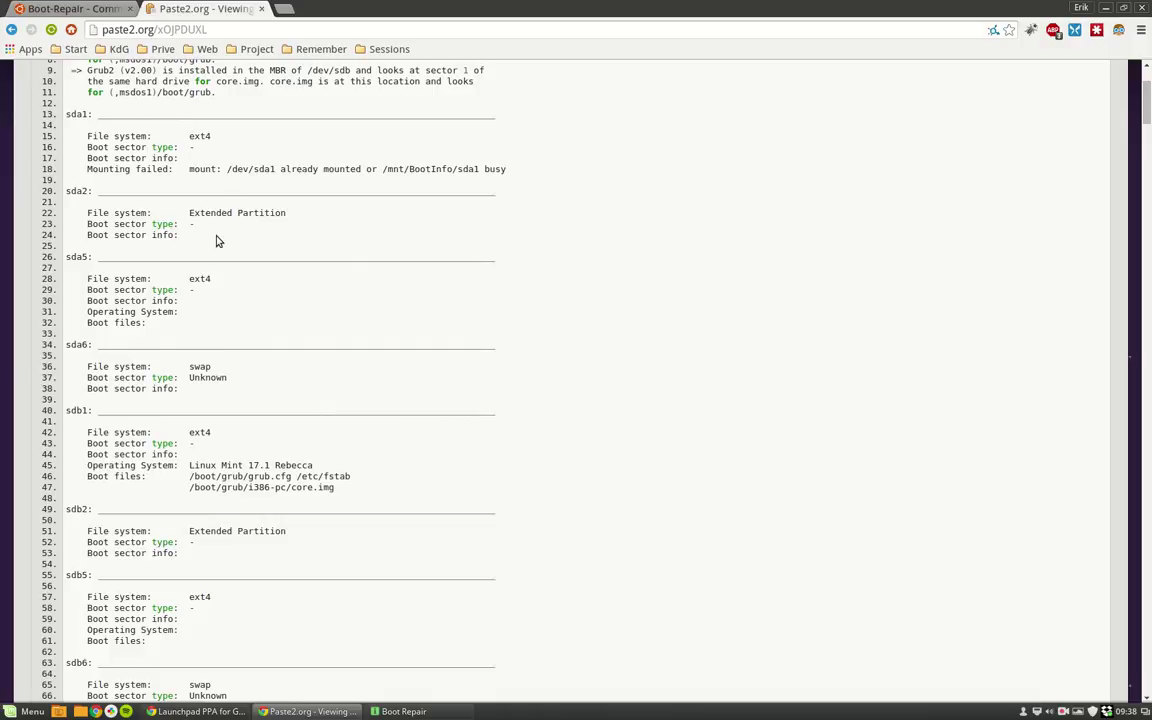
scroll(79, 122, up, 3)
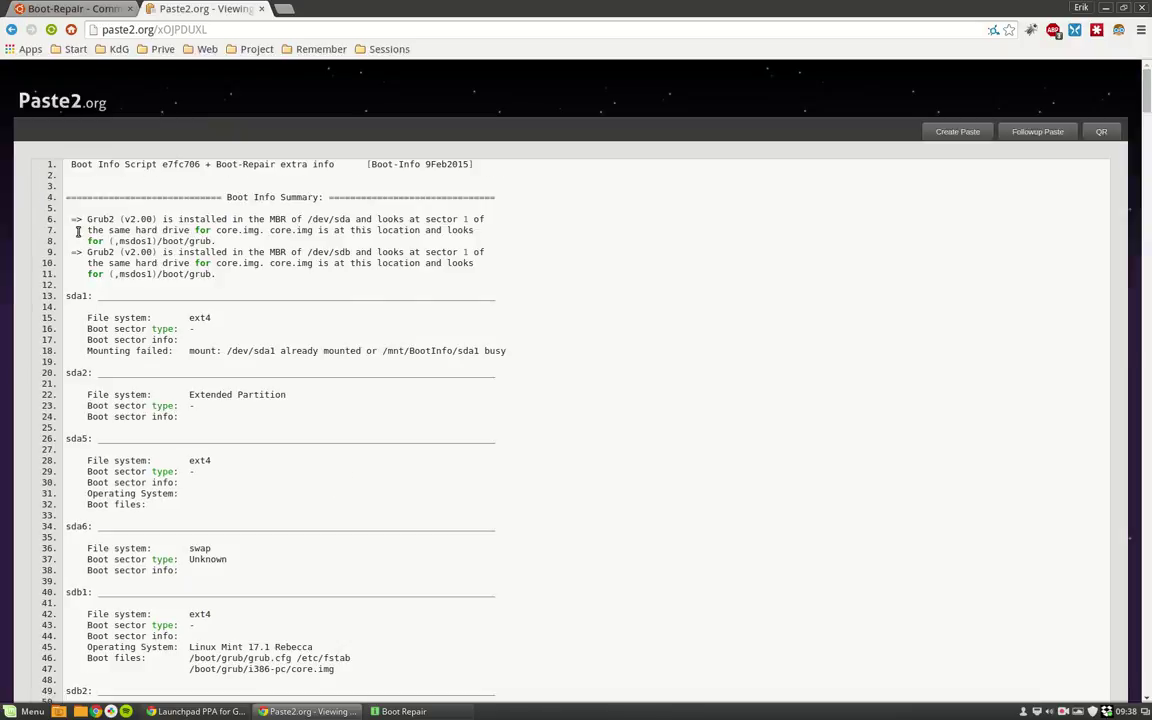
scroll(146, 288, down, 2)
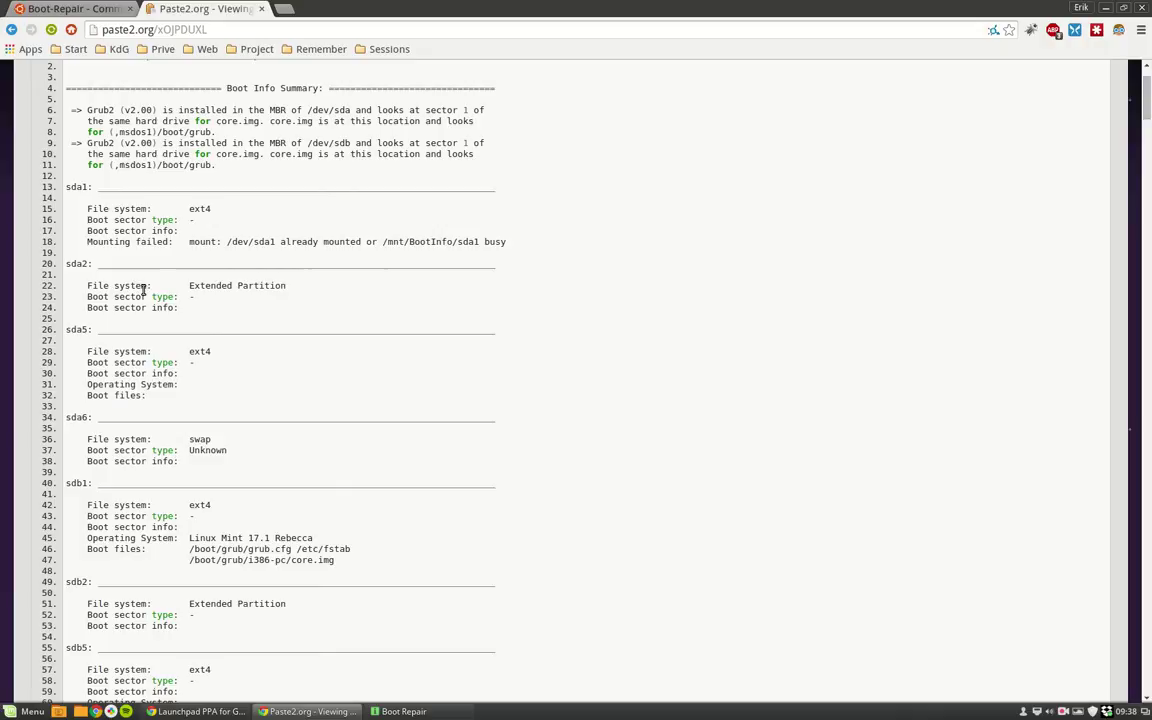
click(72, 187)
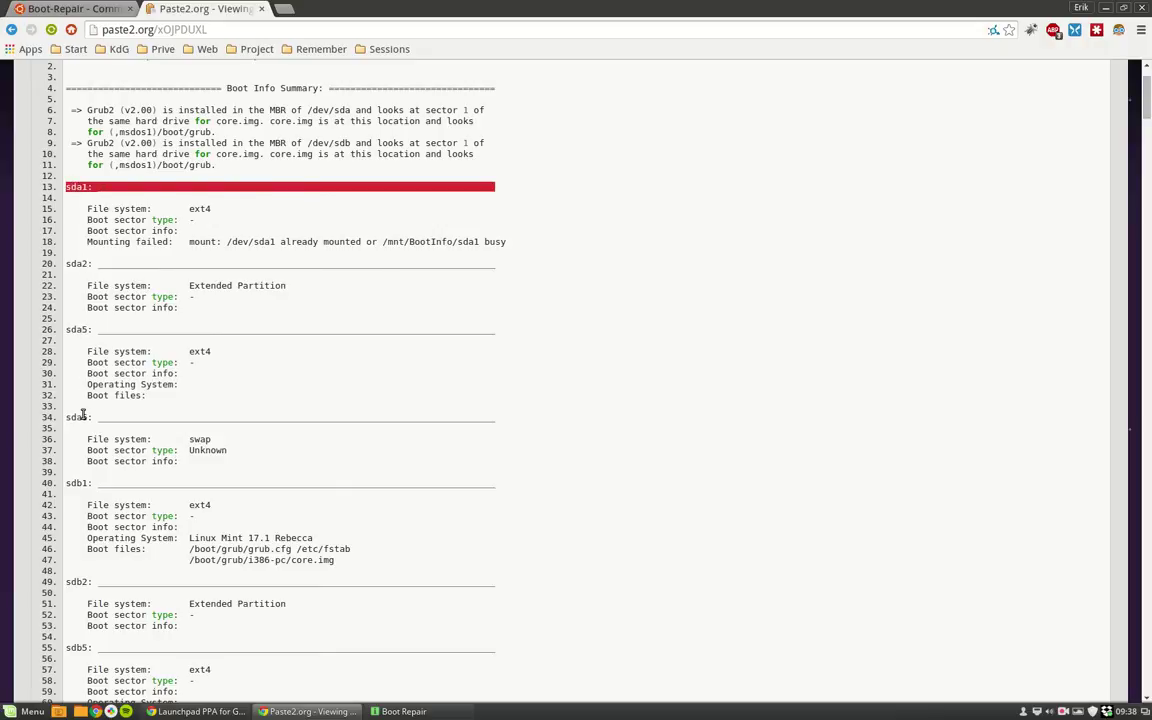
click(185, 360)
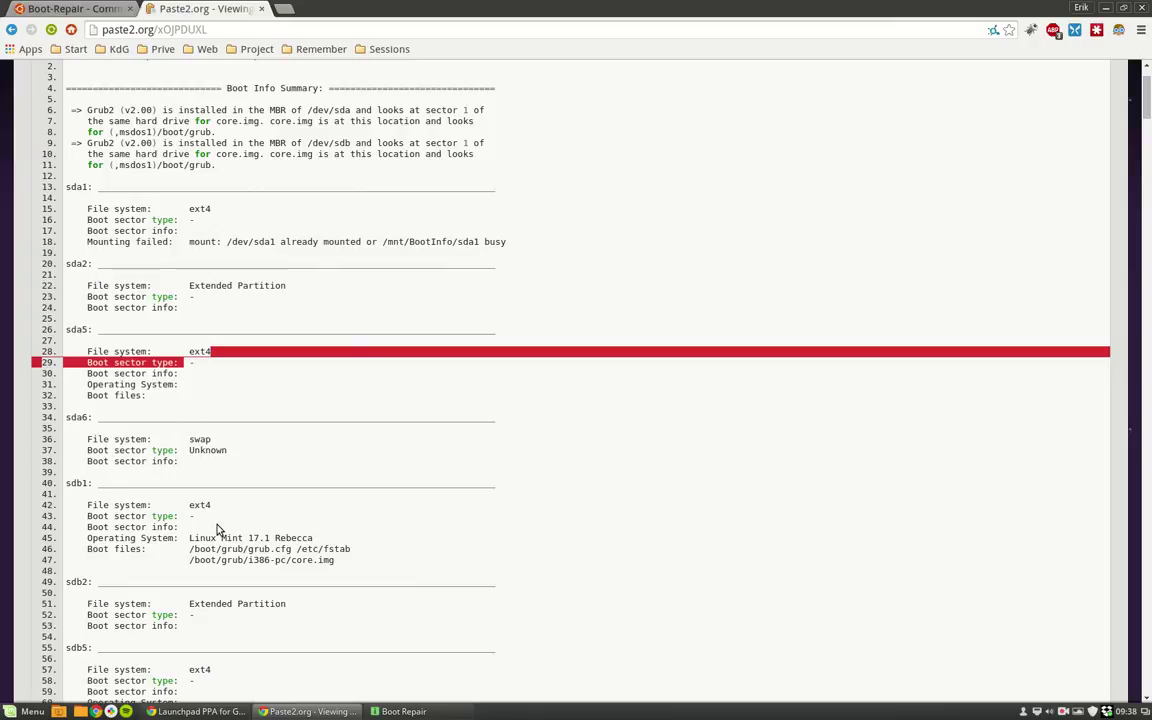
scroll(218, 528, down, 3)
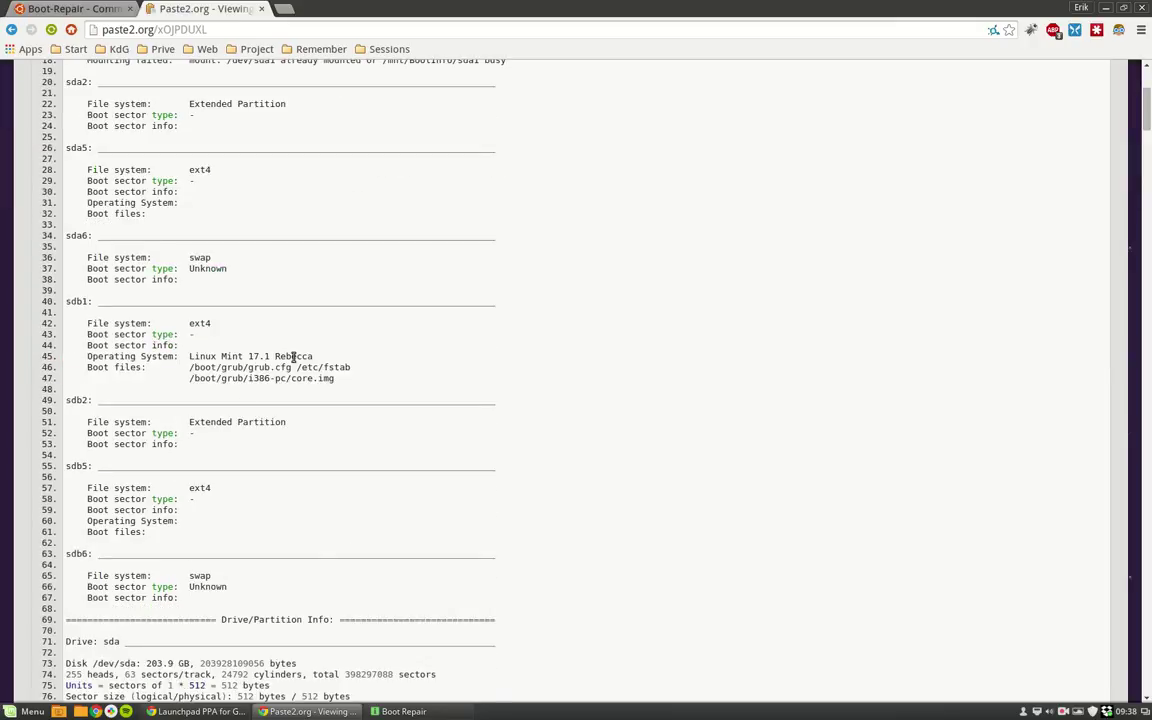
drag(196, 379, 334, 379)
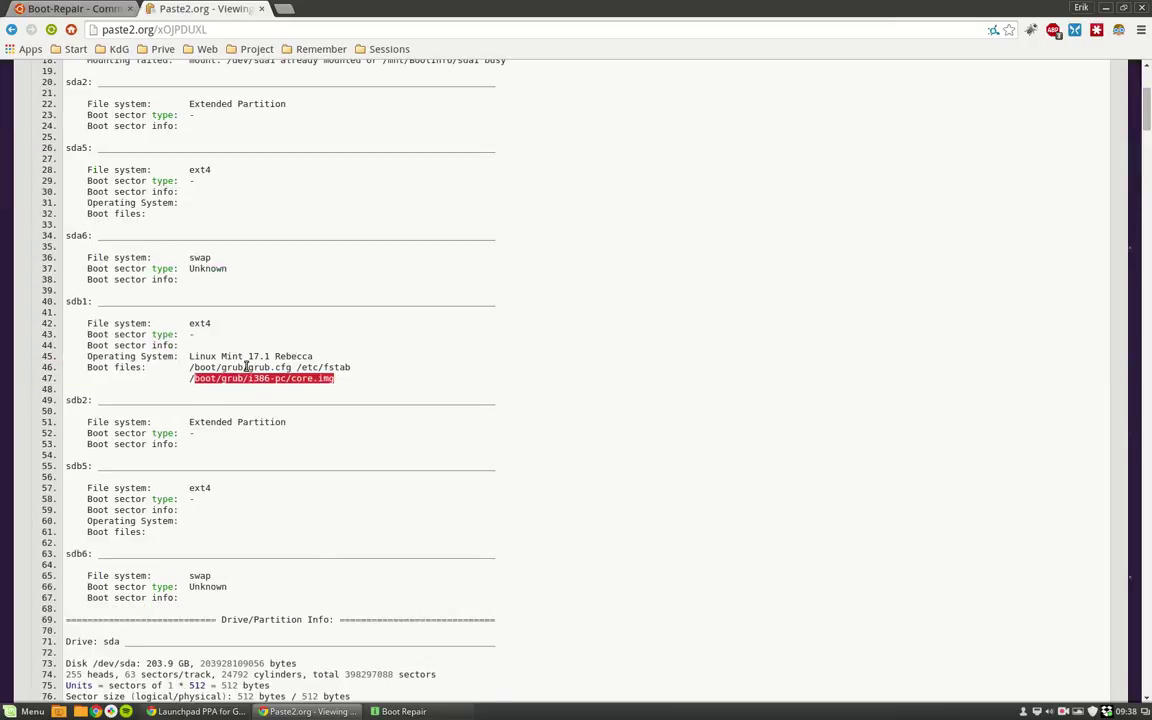
click(240, 378)
scroll(239, 385, down, 3)
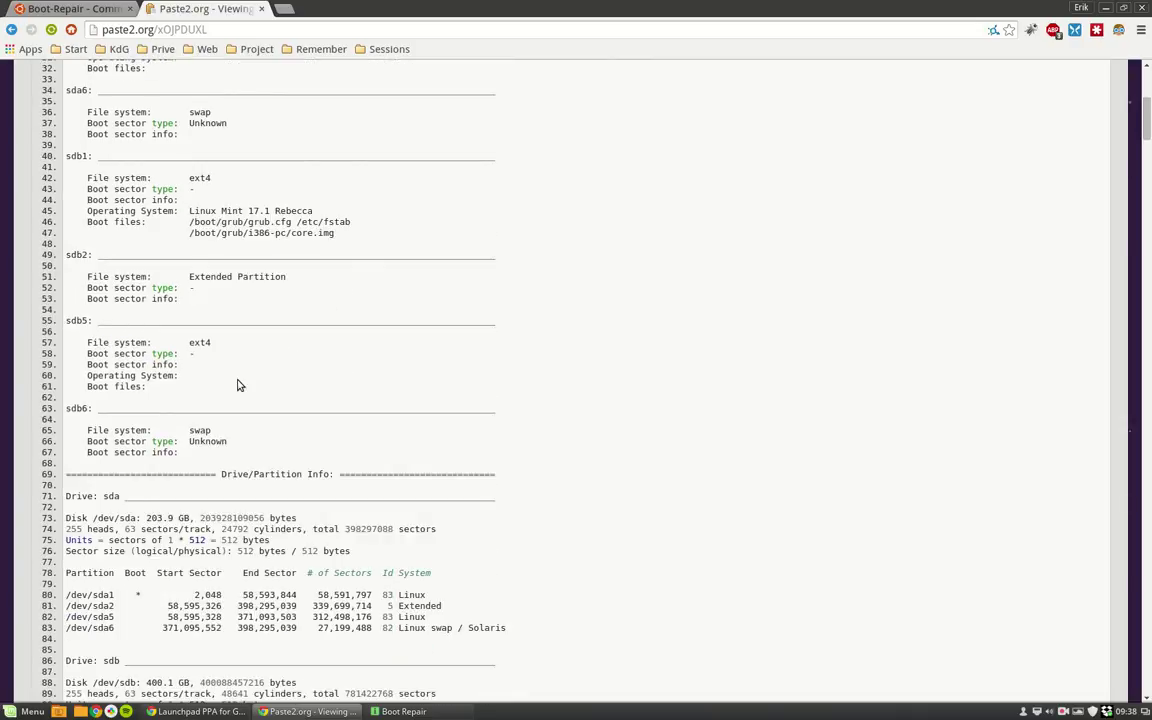
scroll(239, 385, down, 4)
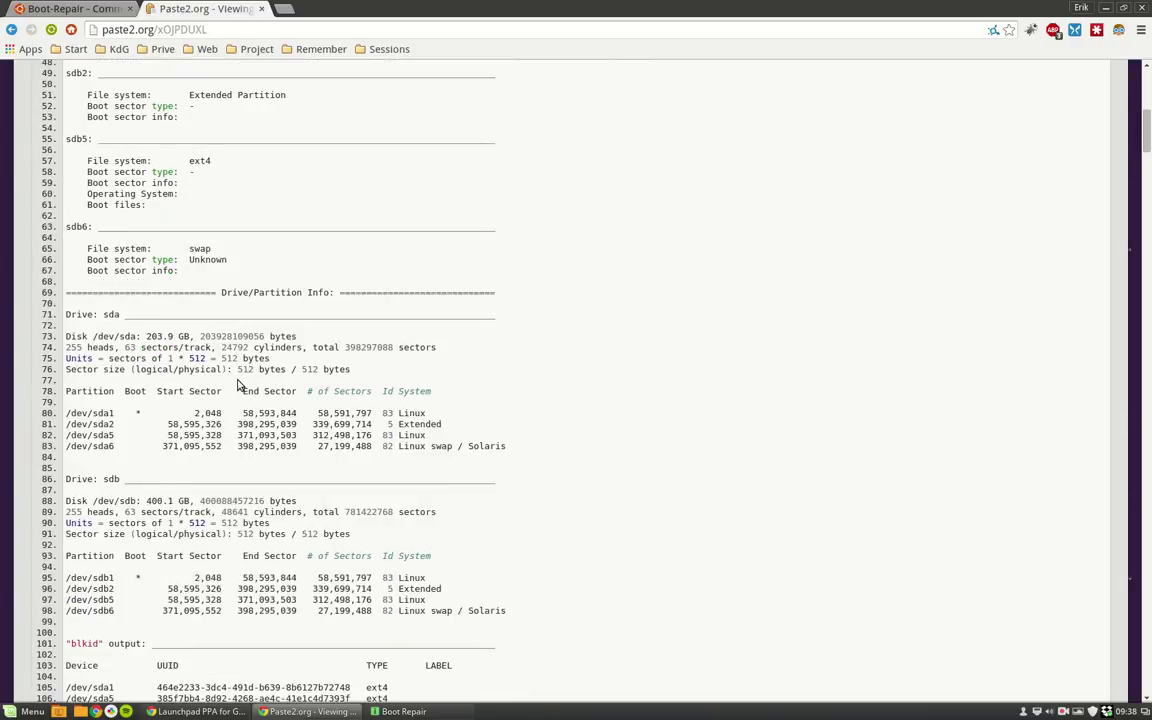
scroll(239, 385, down, 10)
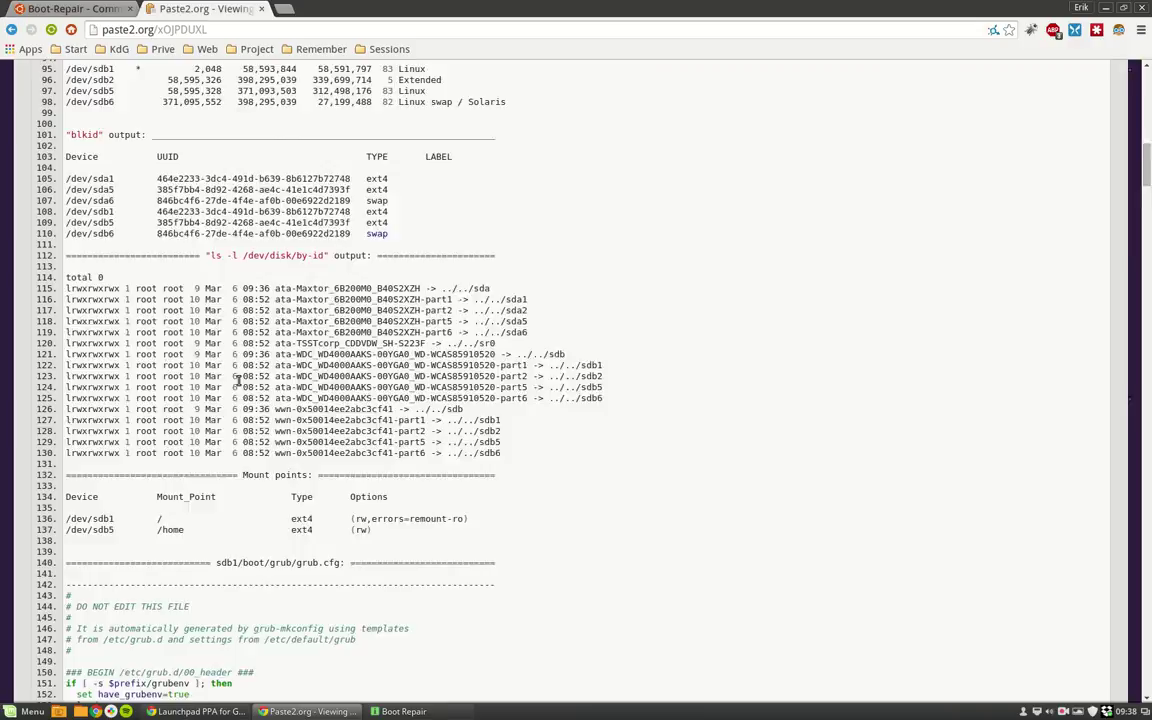
scroll(239, 380, down, 10)
scroll(227, 415, down, 11)
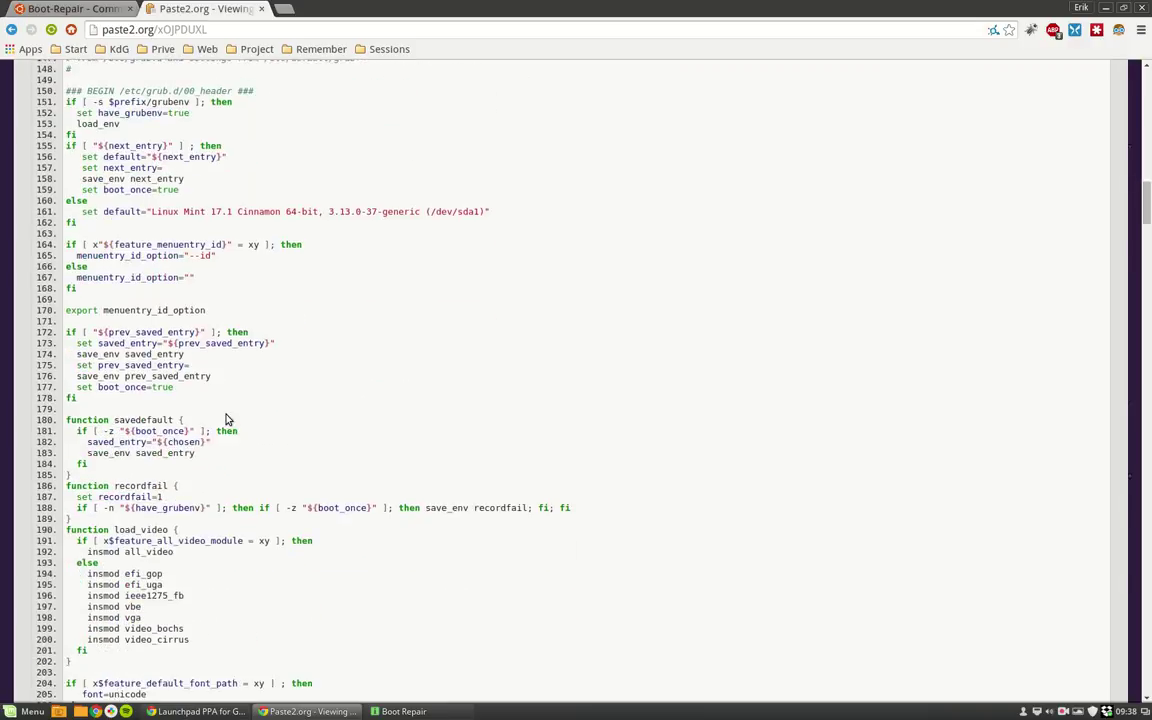
scroll(227, 419, down, 20)
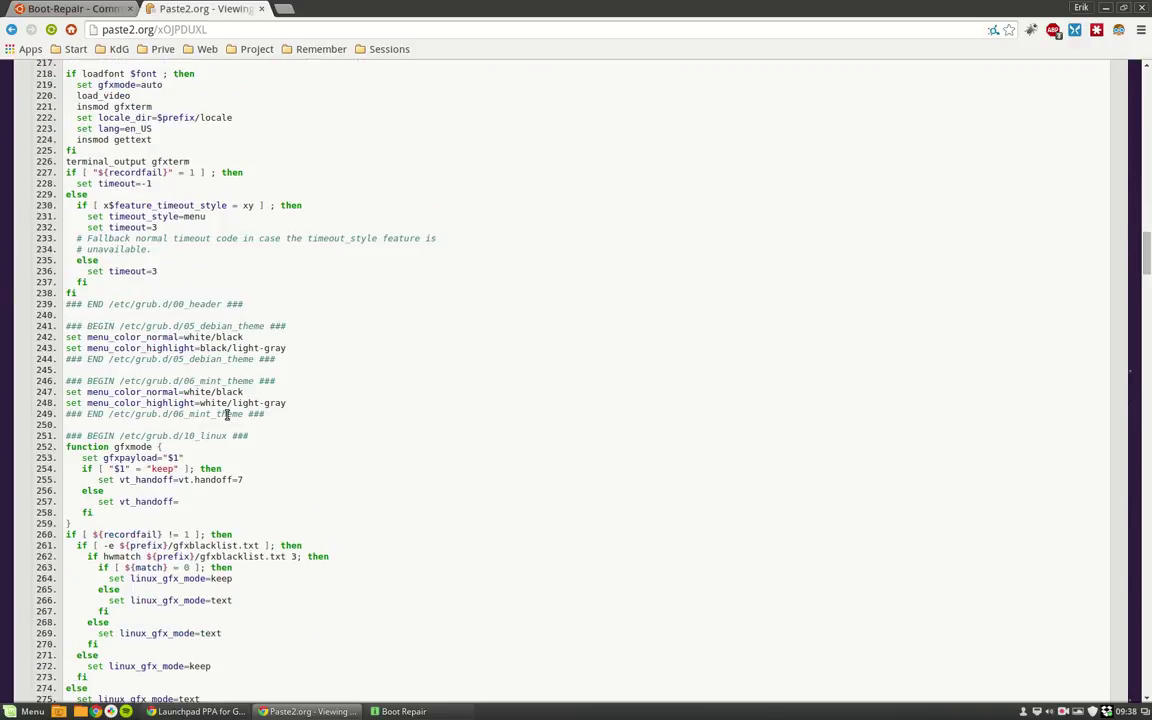
scroll(227, 428, down, 9)
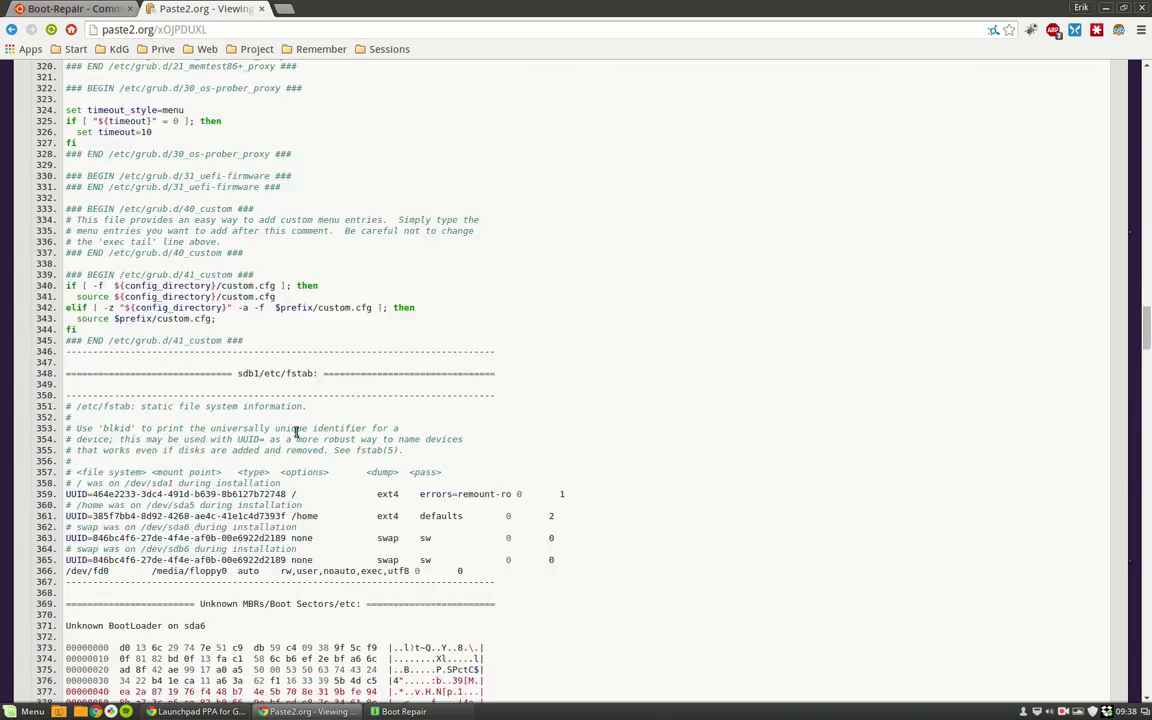
click(1147, 484)
drag(1147, 484, 1147, 40)
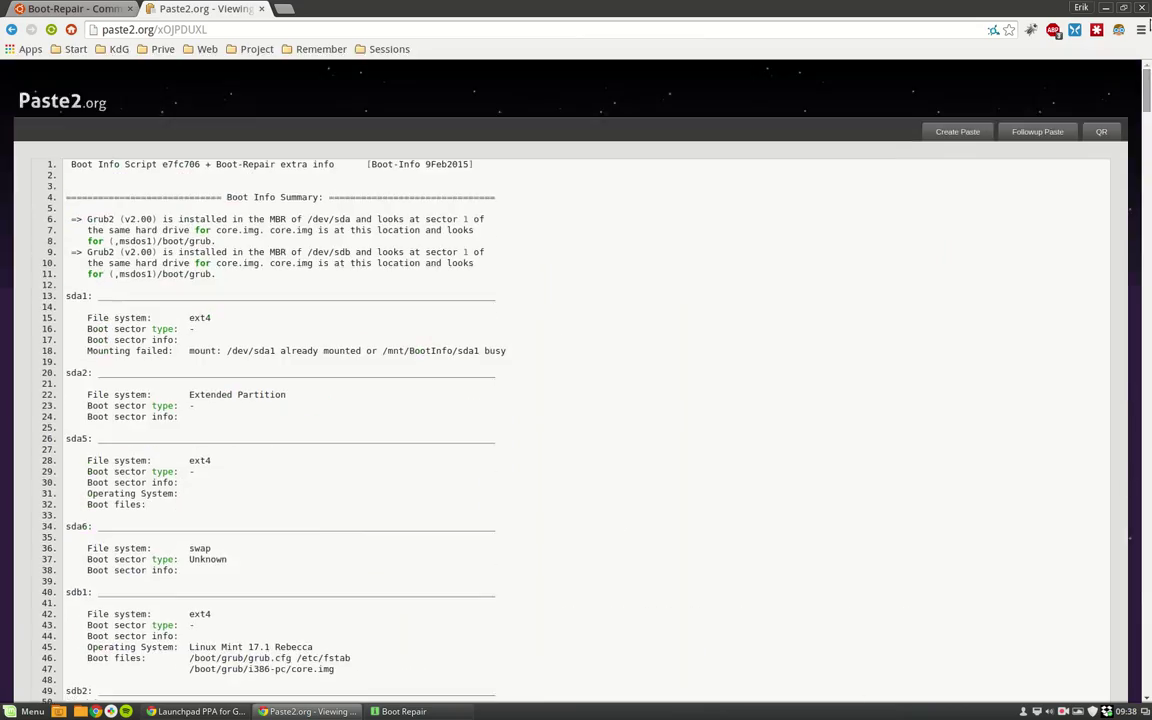
Step: Minimise both Chrome windows, acknowledge Boot Repair's URL message, and restore the Paste2.org page
click(1105, 9)
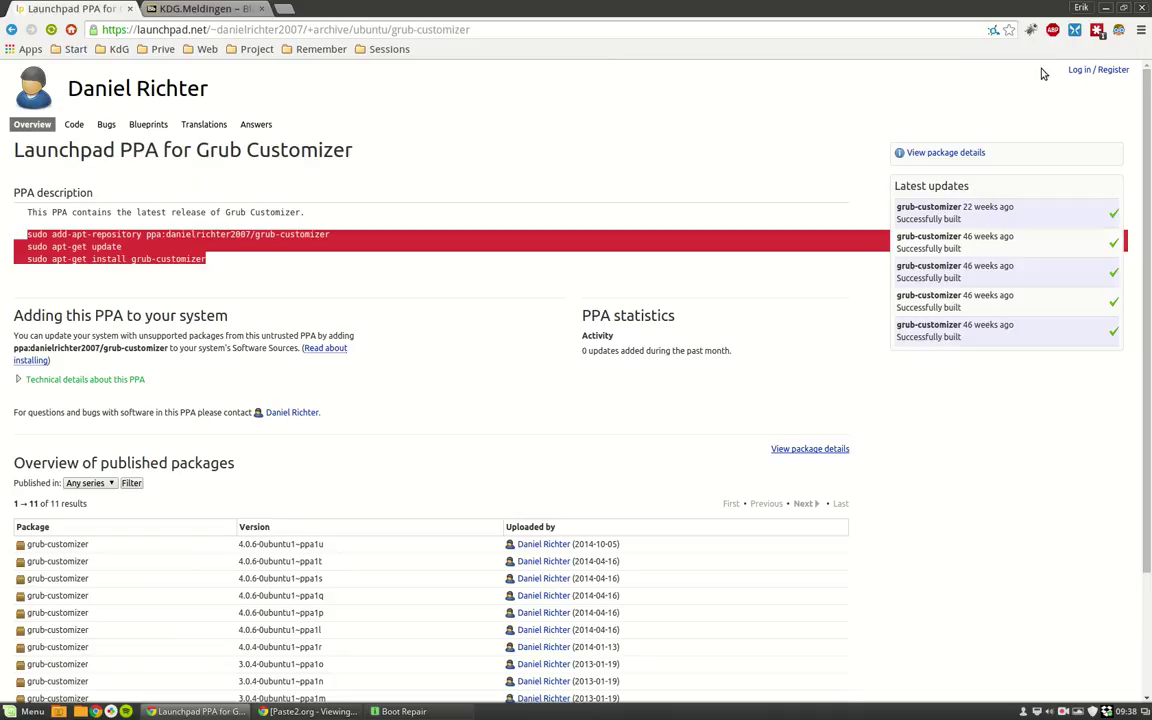
click(1102, 10)
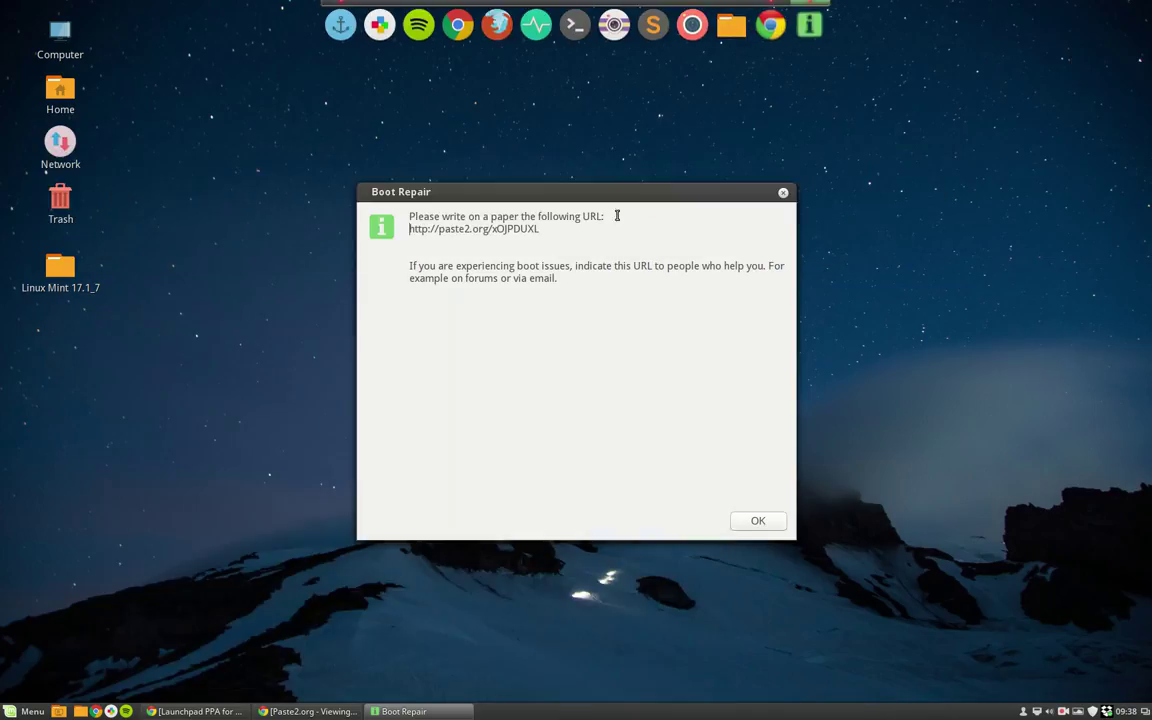
click(752, 520)
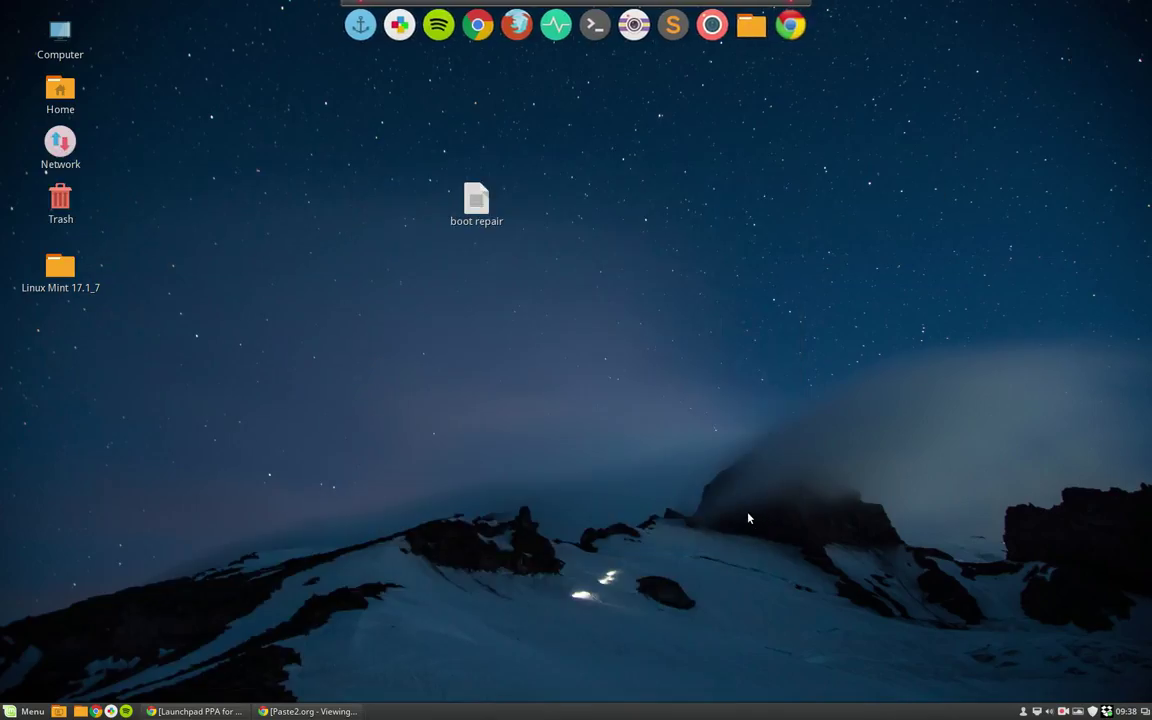
double_click(475, 199)
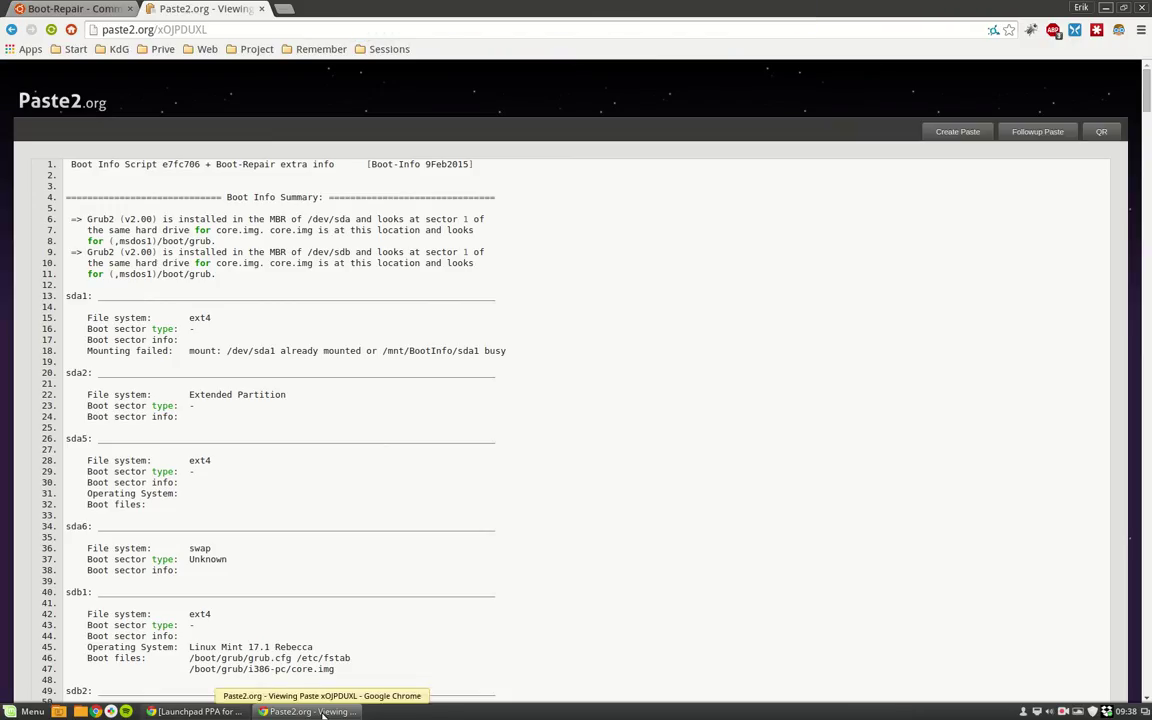
Step: Check the end of the help.ubuntu.com Boot-Repair page, then close the browser and its Paste2.org tab
click(117, 10)
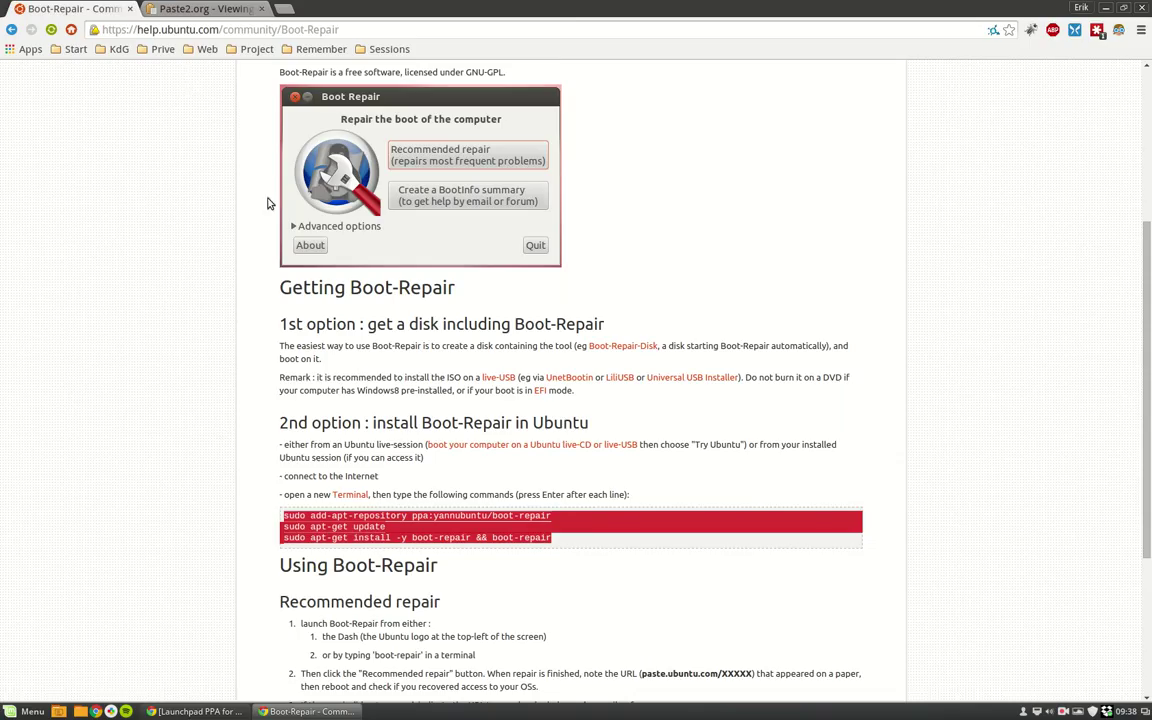
scroll(180, 489, down, 4)
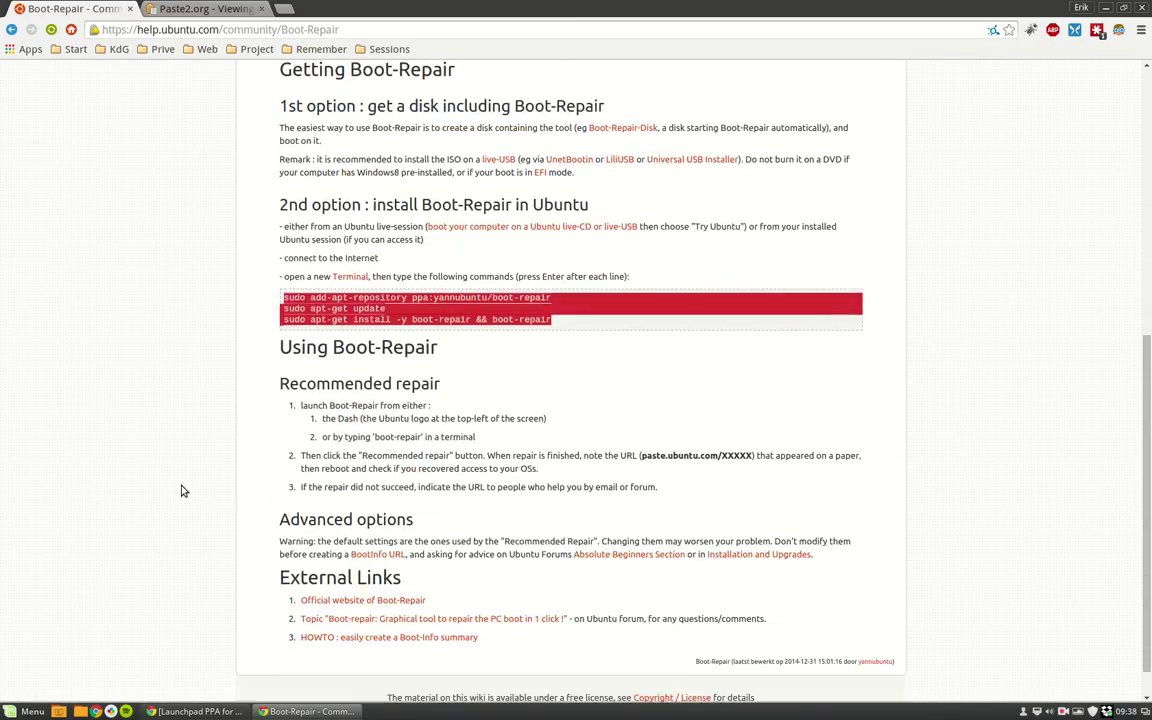
scroll(183, 490, down, 1)
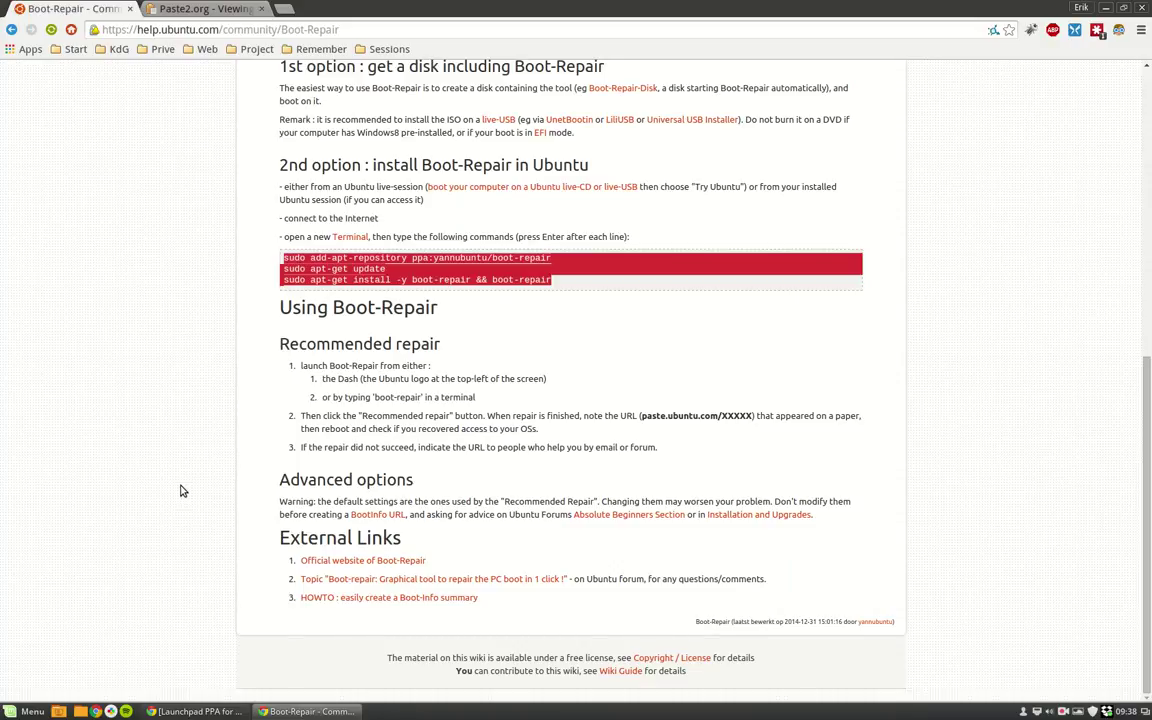
click(1141, 7)
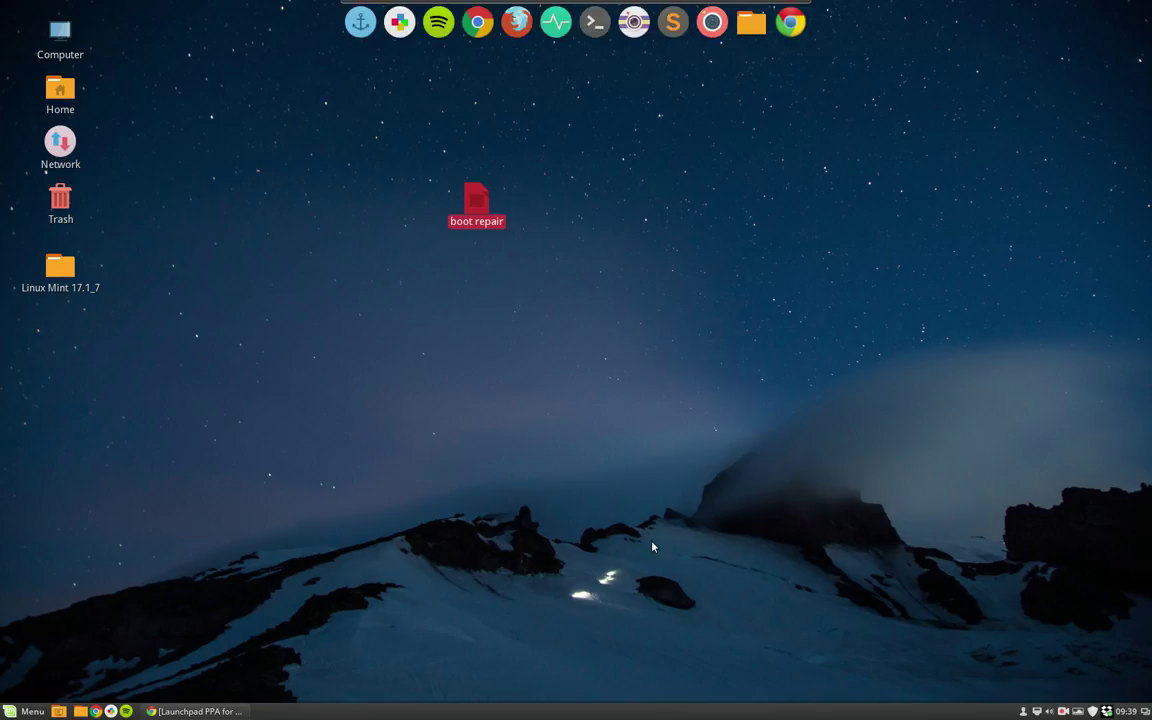